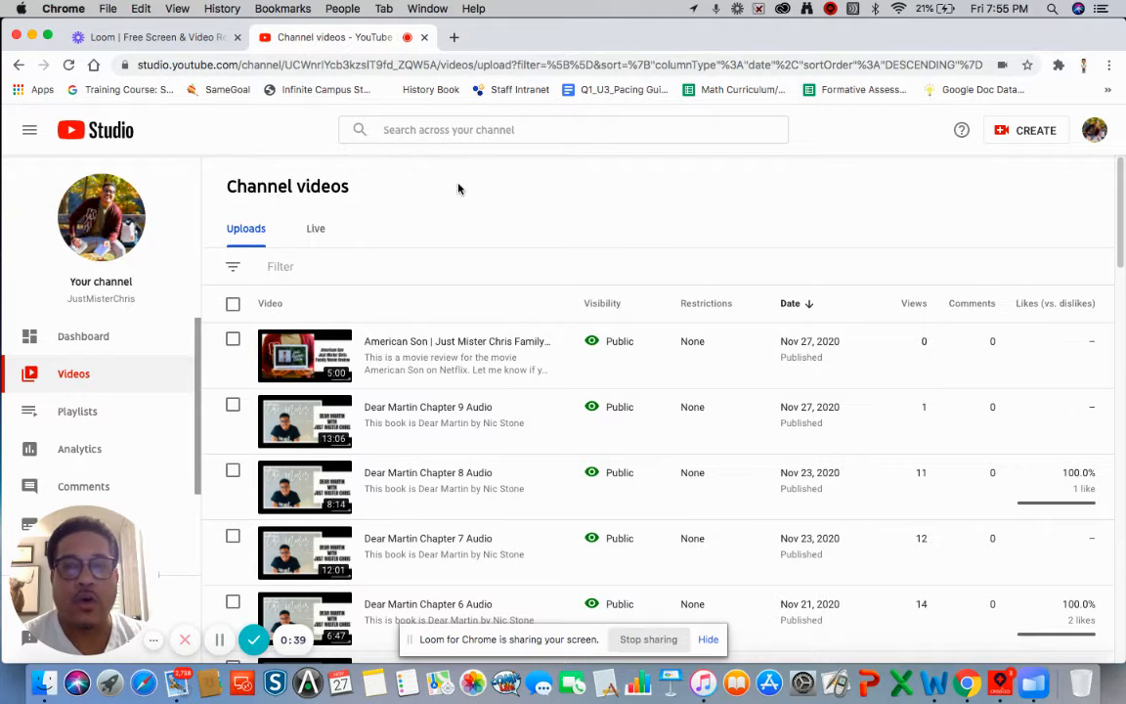
# - Open a new blank browser tab beside the YouTube Studio videos list
pyautogui.click(456, 39)
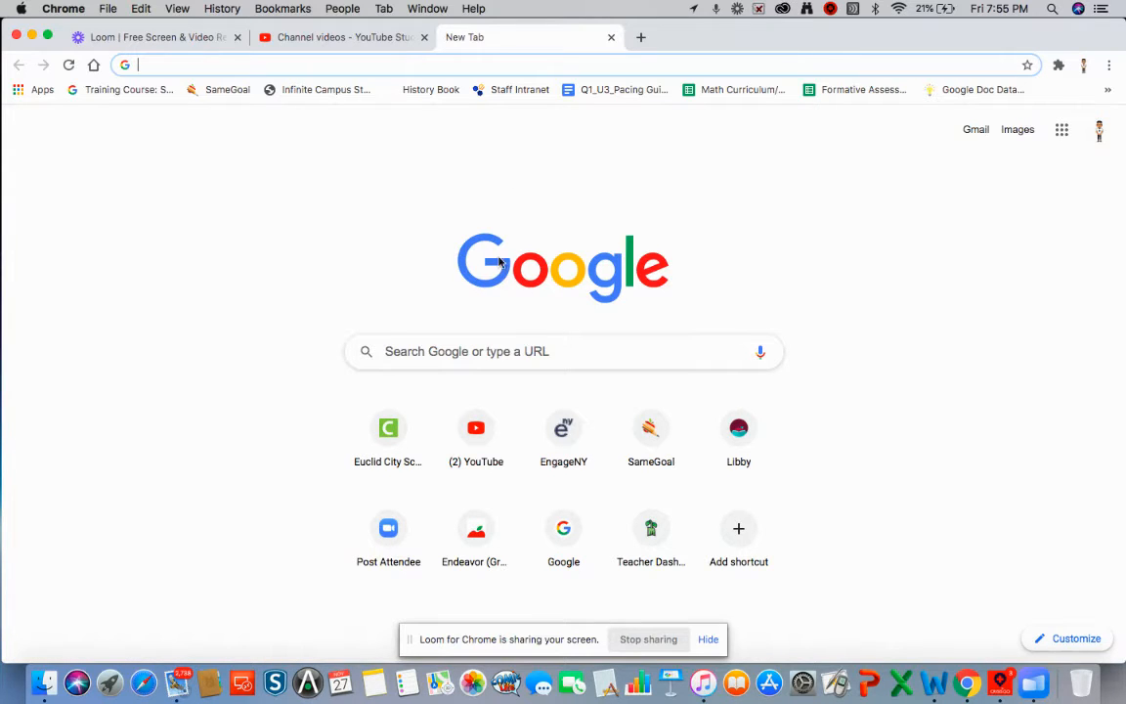
# - Search Google for 'kahoot' from the new tab's address bar
pyautogui.write('k')
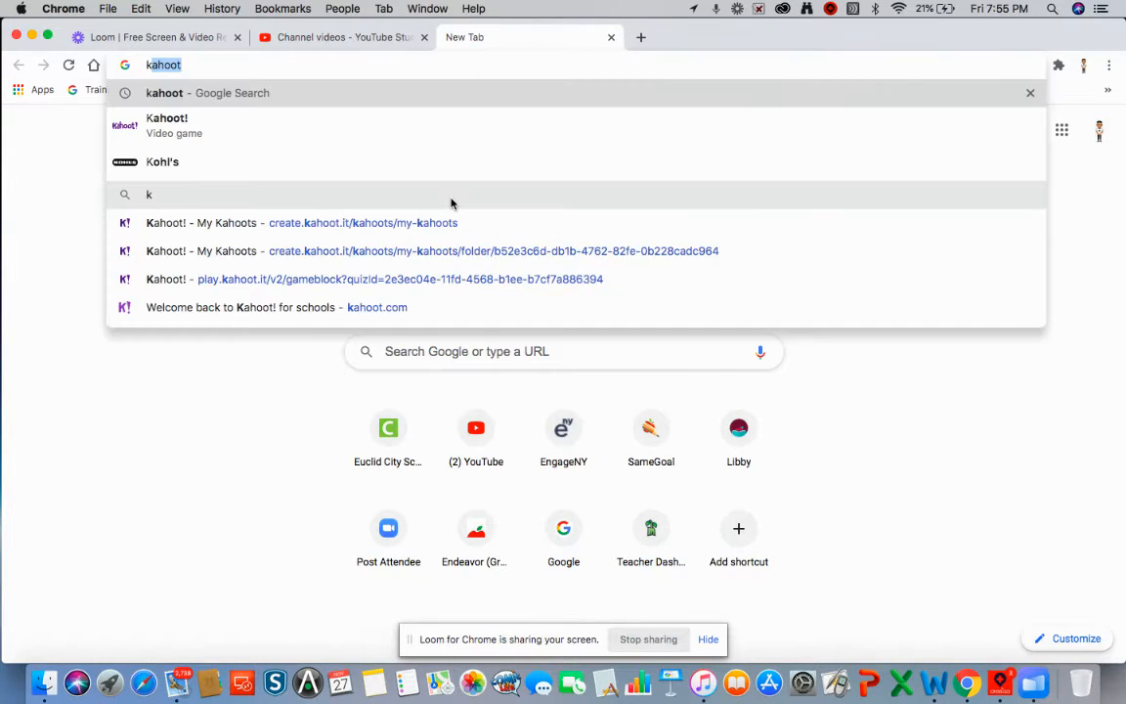
pyautogui.write('ah')
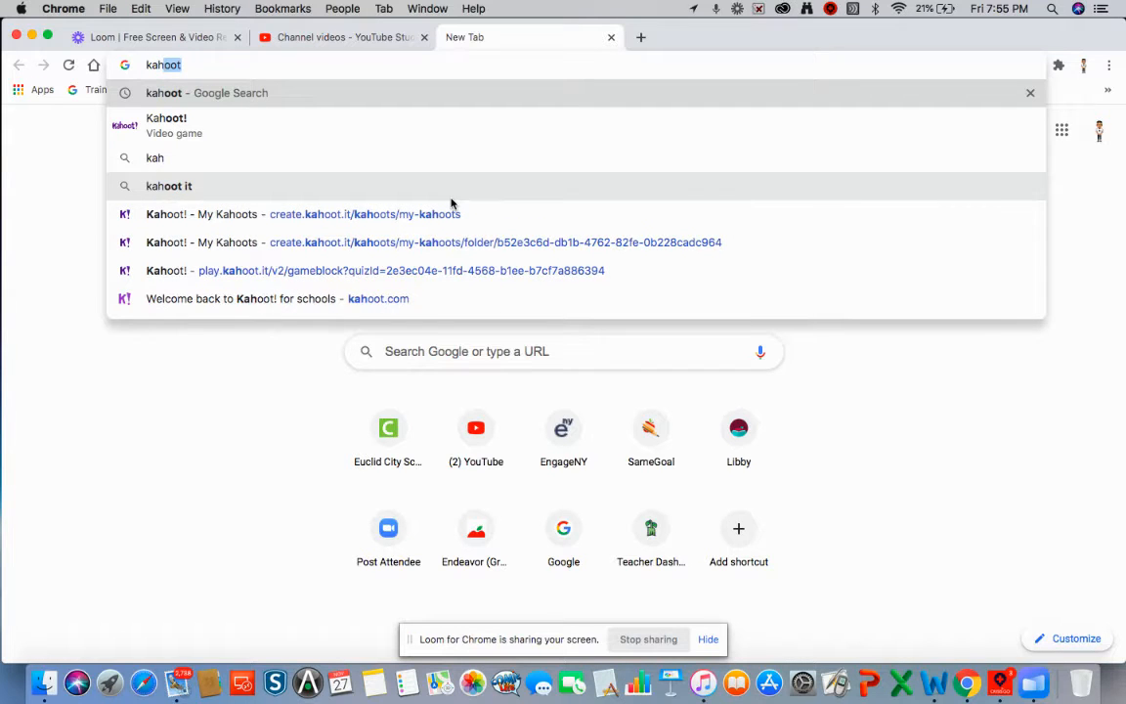
pyautogui.write('oot')
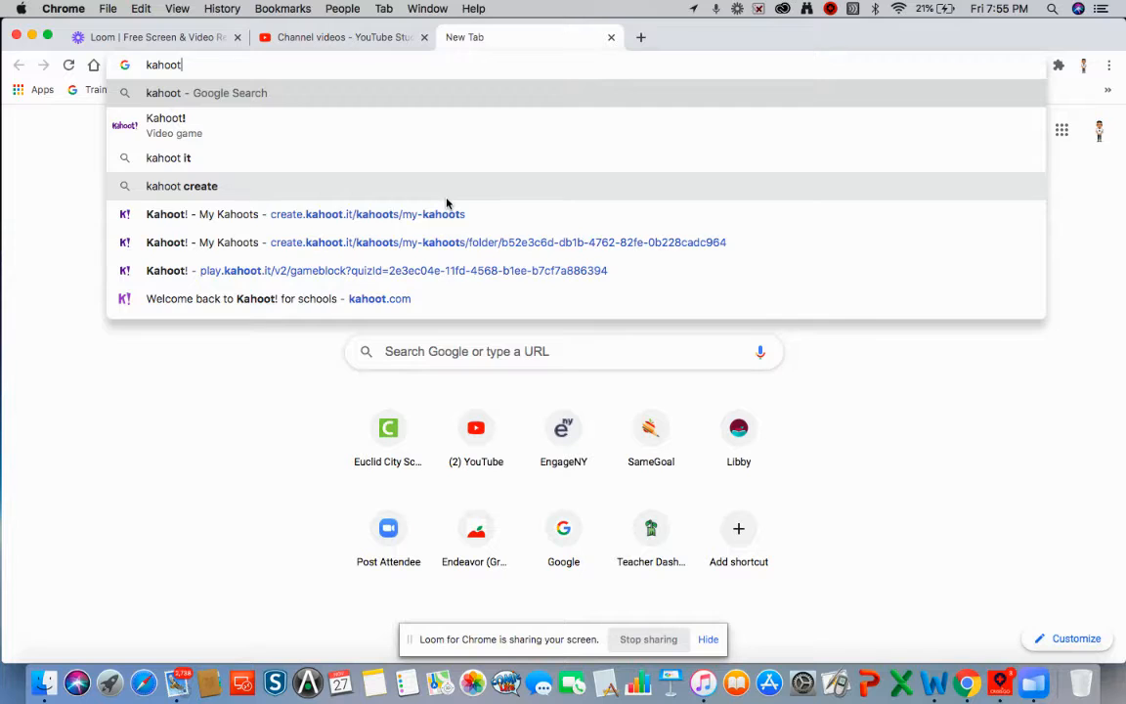
pyautogui.press('Return')
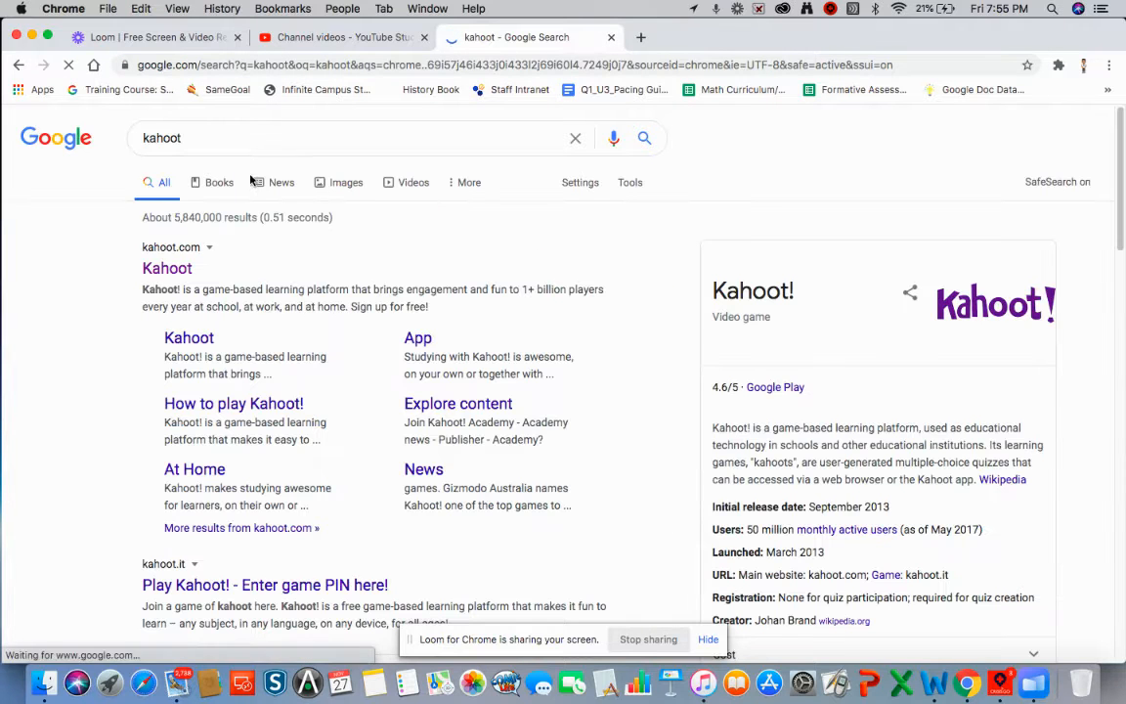
# - Go to kahoot.com from the results and log in to the teacher dashboard
pyautogui.click(177, 278)
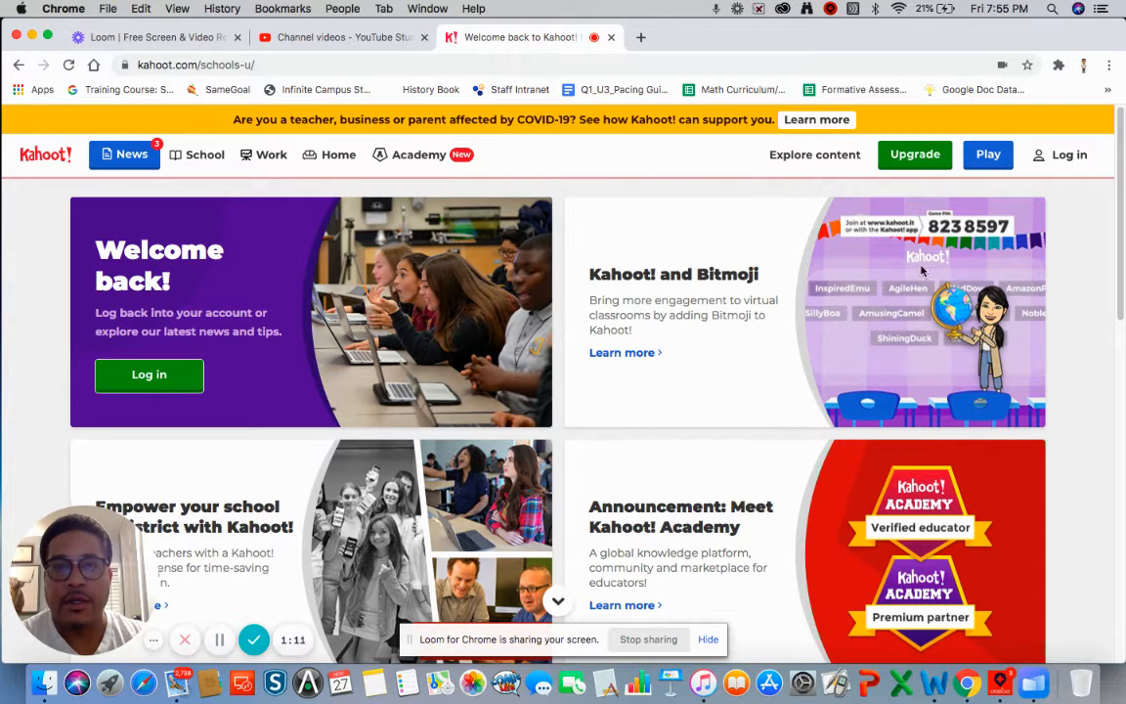
pyautogui.click(1070, 157)
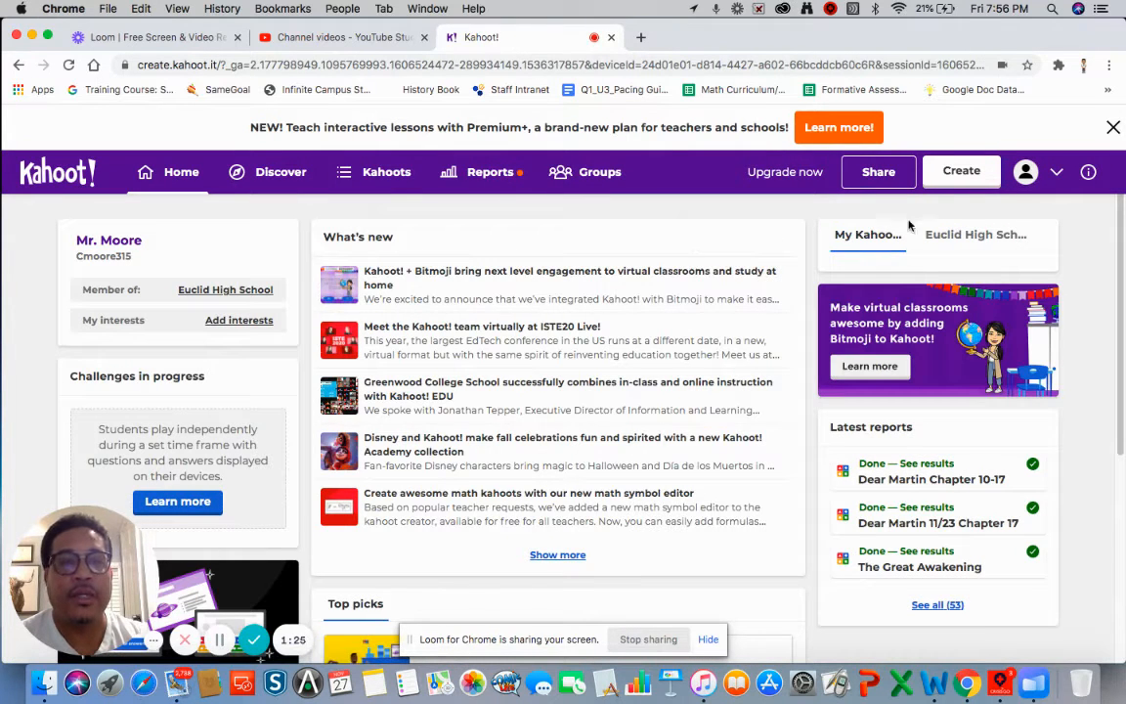
# - Check the account menu, browse the home dashboard, then go to the Discover page
pyautogui.click(1059, 174)
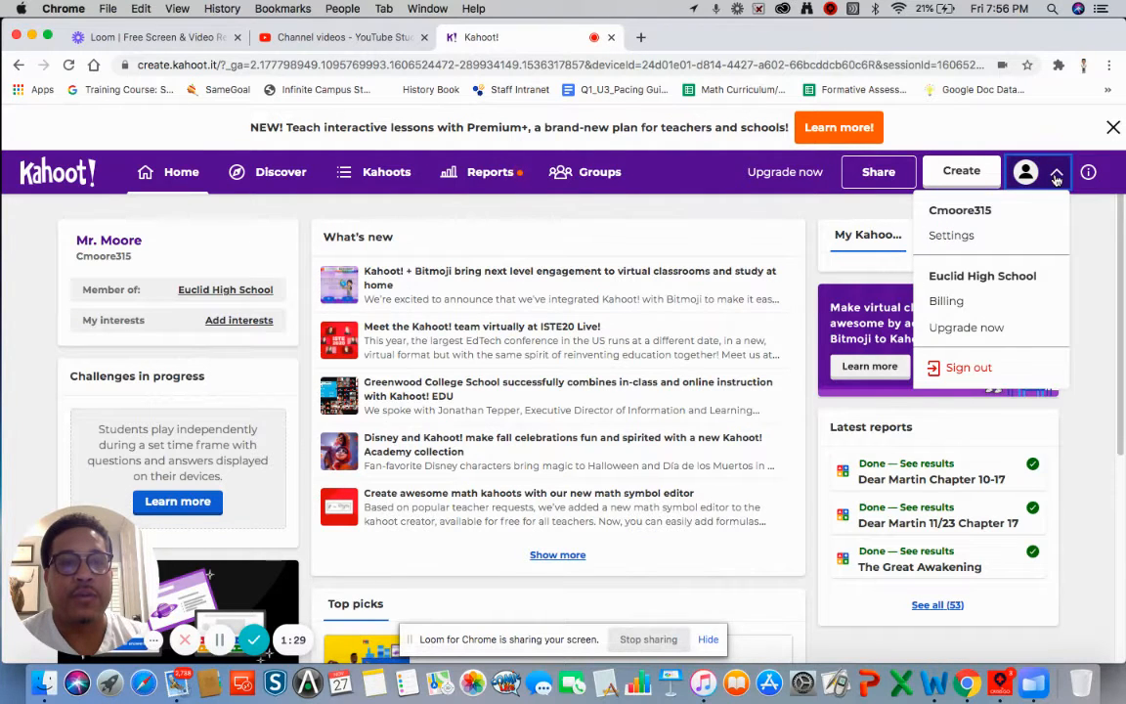
pyautogui.click(1057, 176)
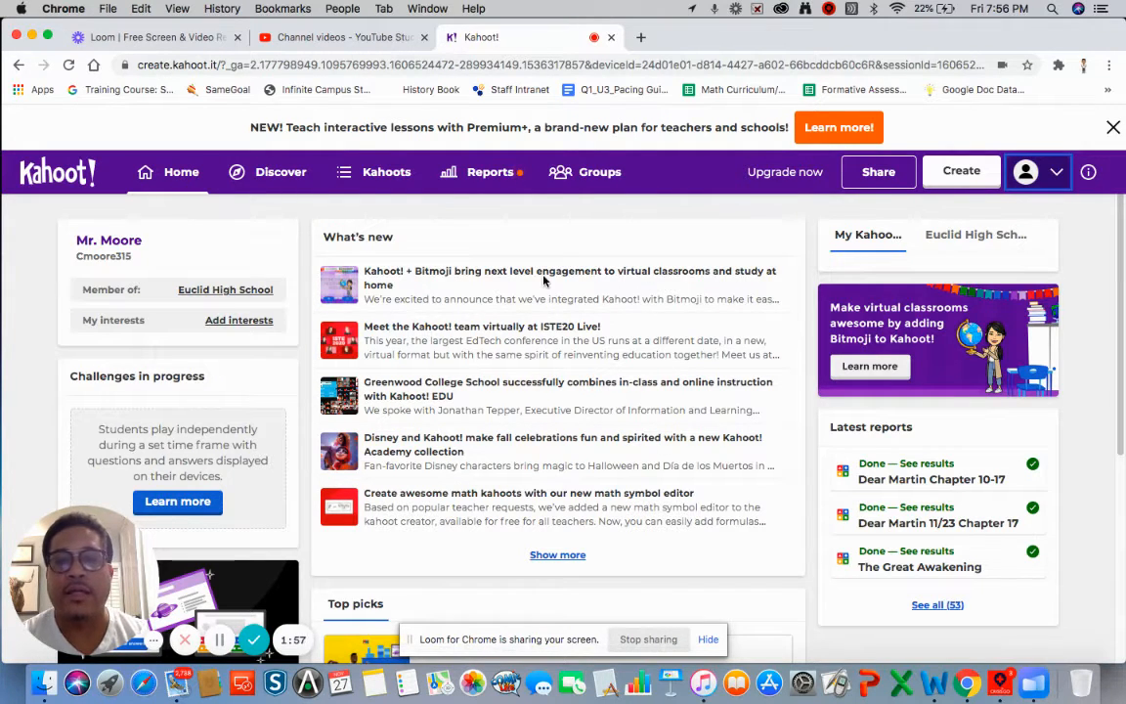
pyautogui.scroll(-3, 591, 433)
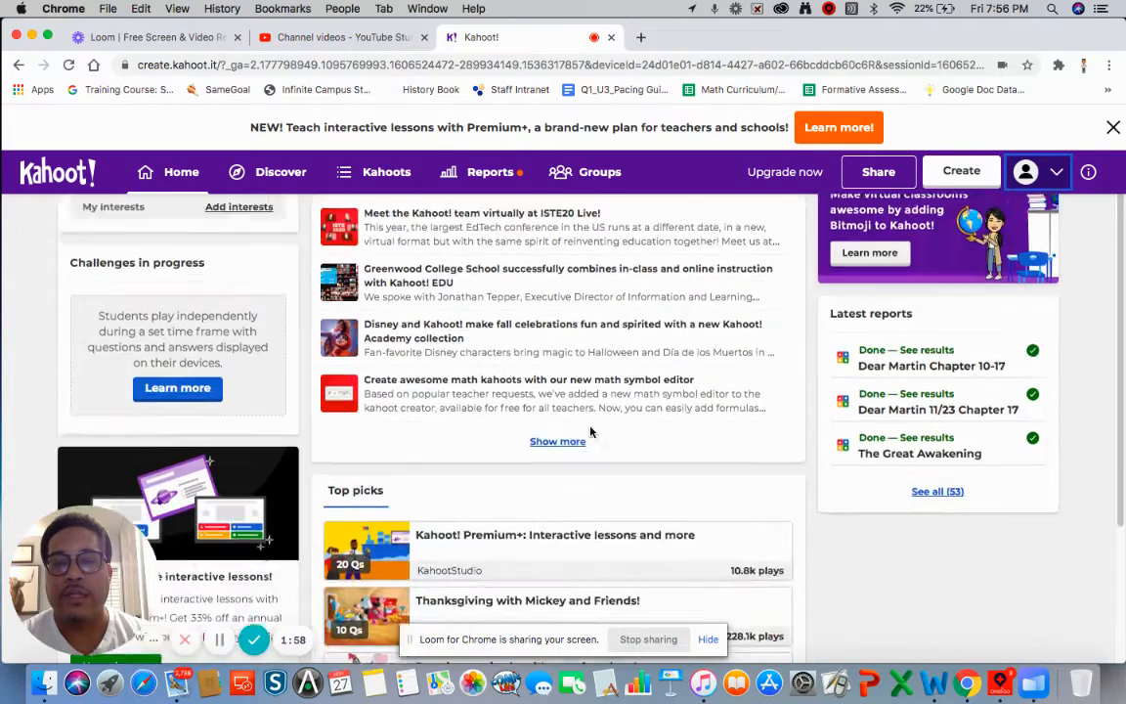
pyautogui.scroll(-2, 591, 432)
pyautogui.scroll(2, 628, 538)
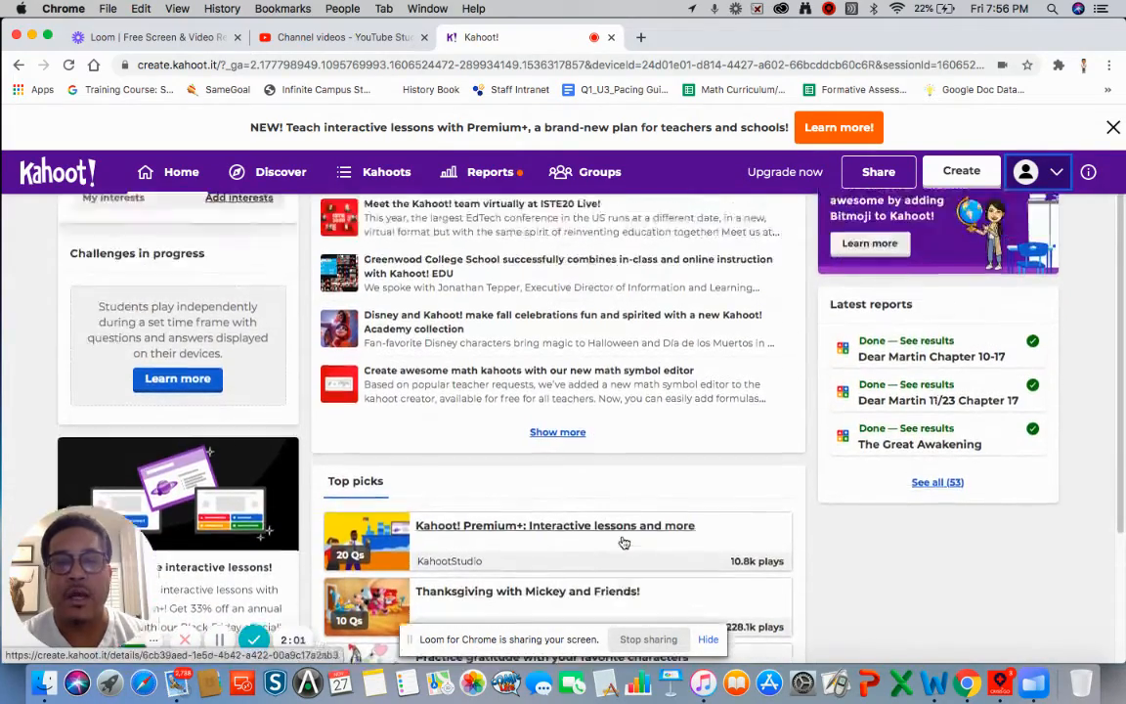
pyautogui.scroll(3, 624, 543)
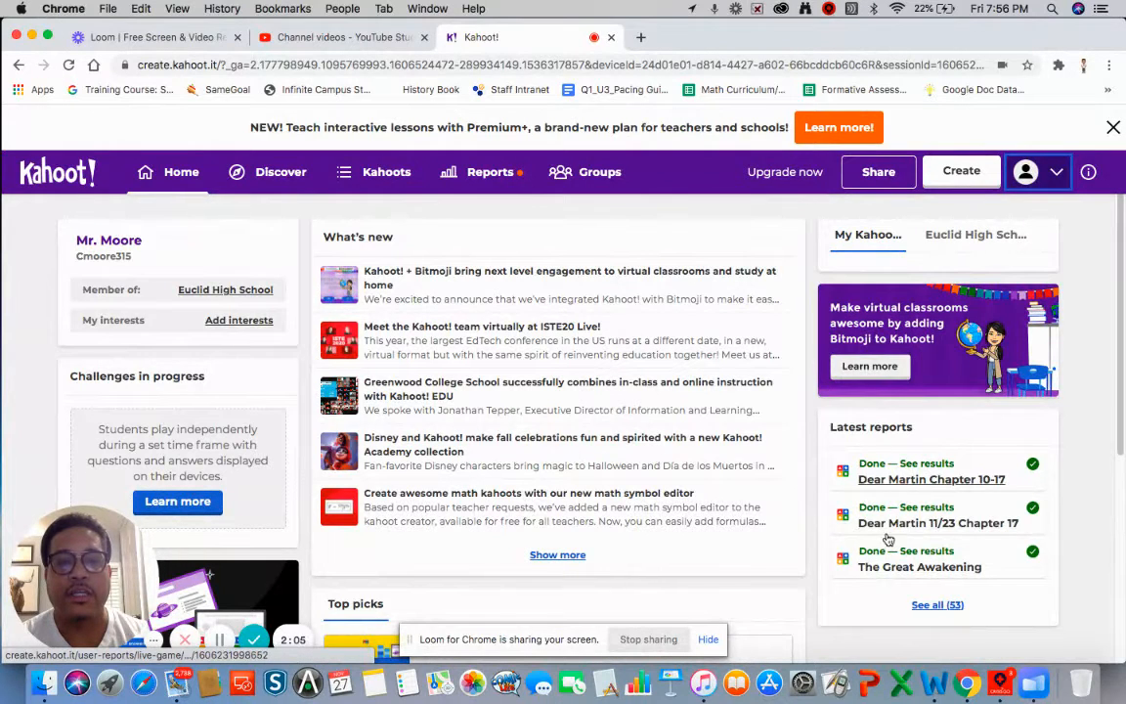
pyautogui.scroll(1, 596, 406)
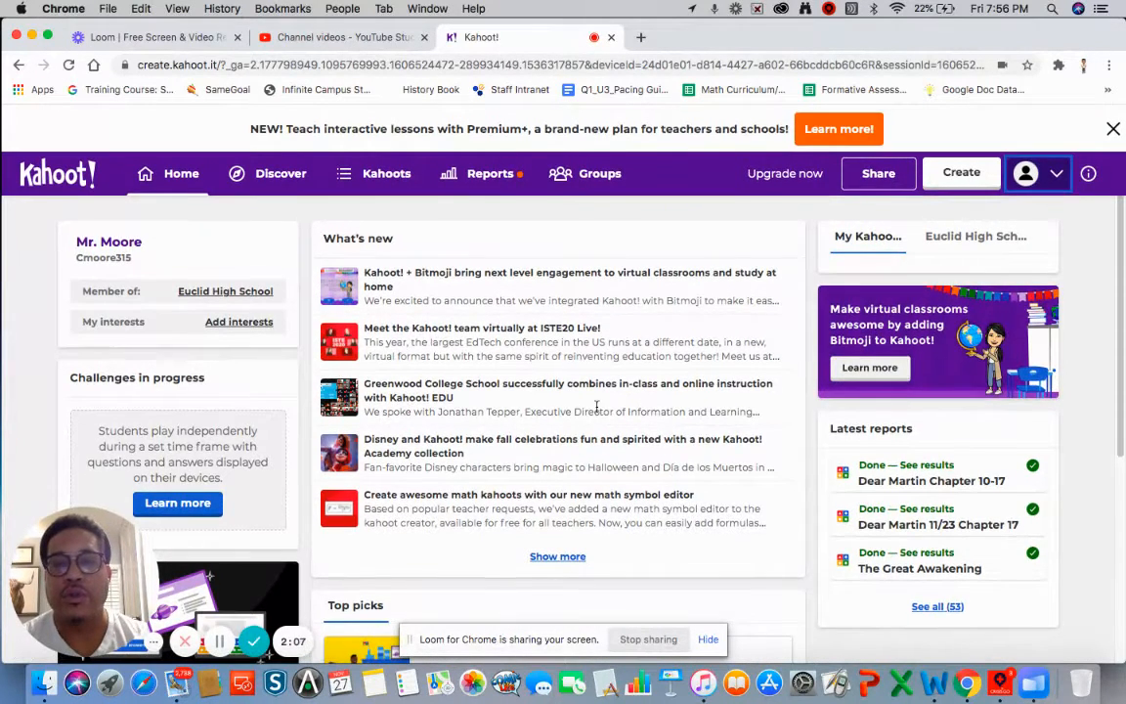
pyautogui.click(279, 176)
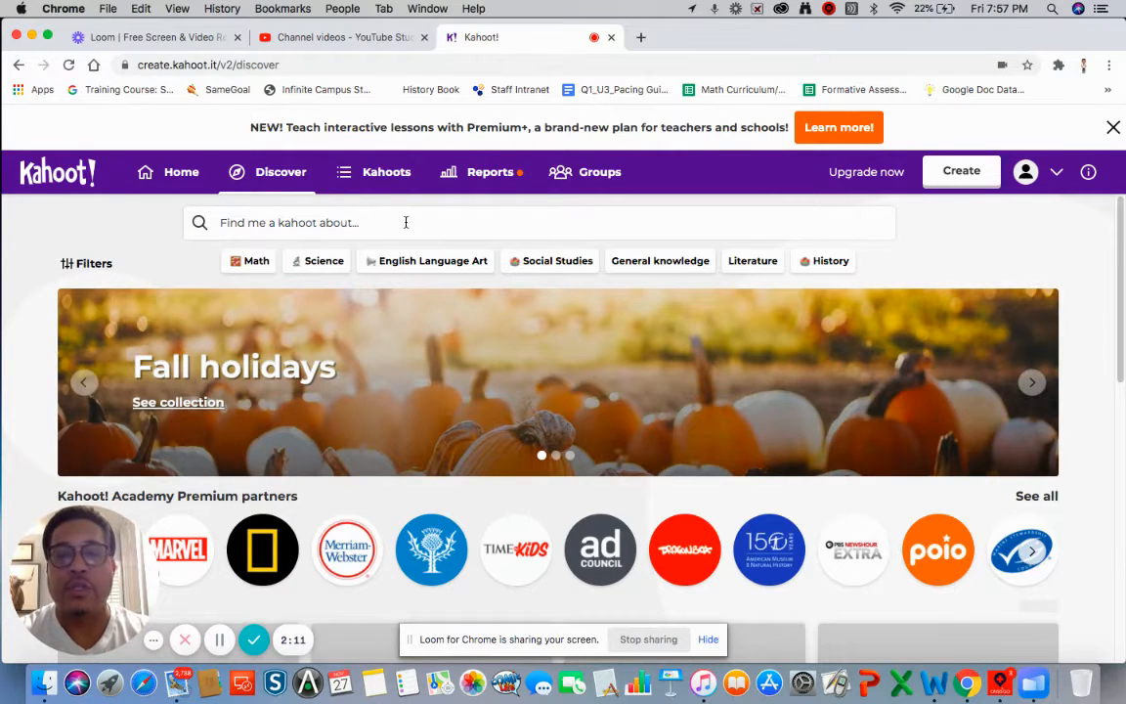
# - Search Discover for 'mult', browse the Multiplication Facts results, then go to My Kahoots
pyautogui.click(405, 222)
pyautogui.write('m')
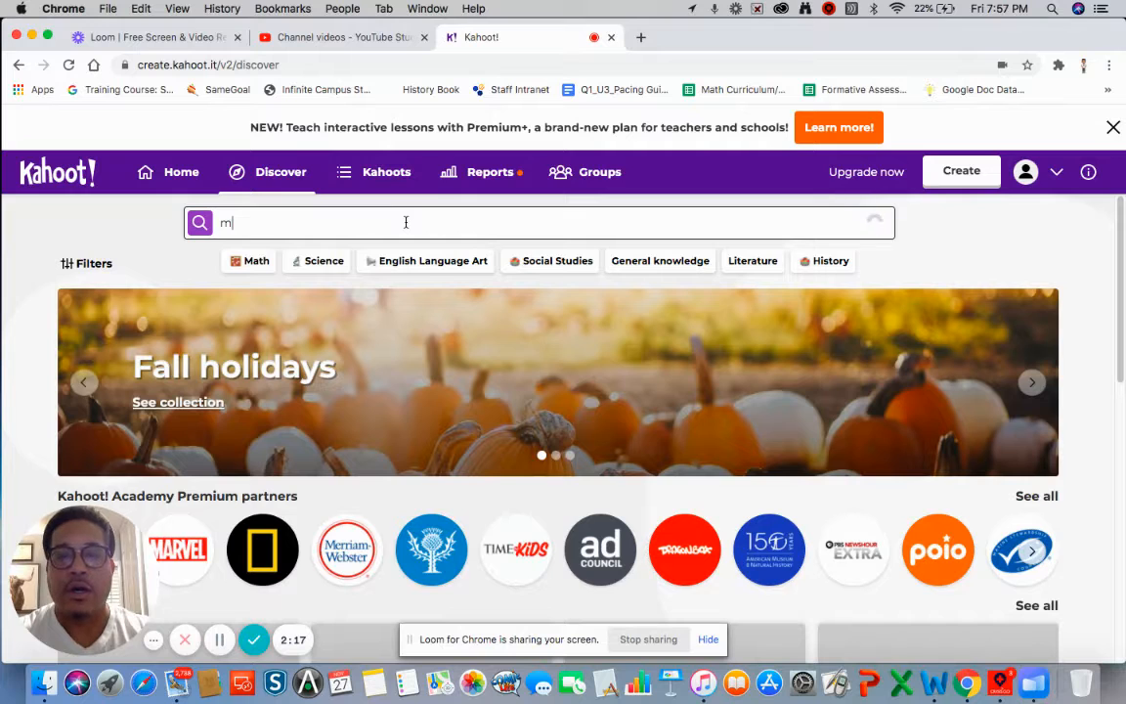
pyautogui.write('ult')
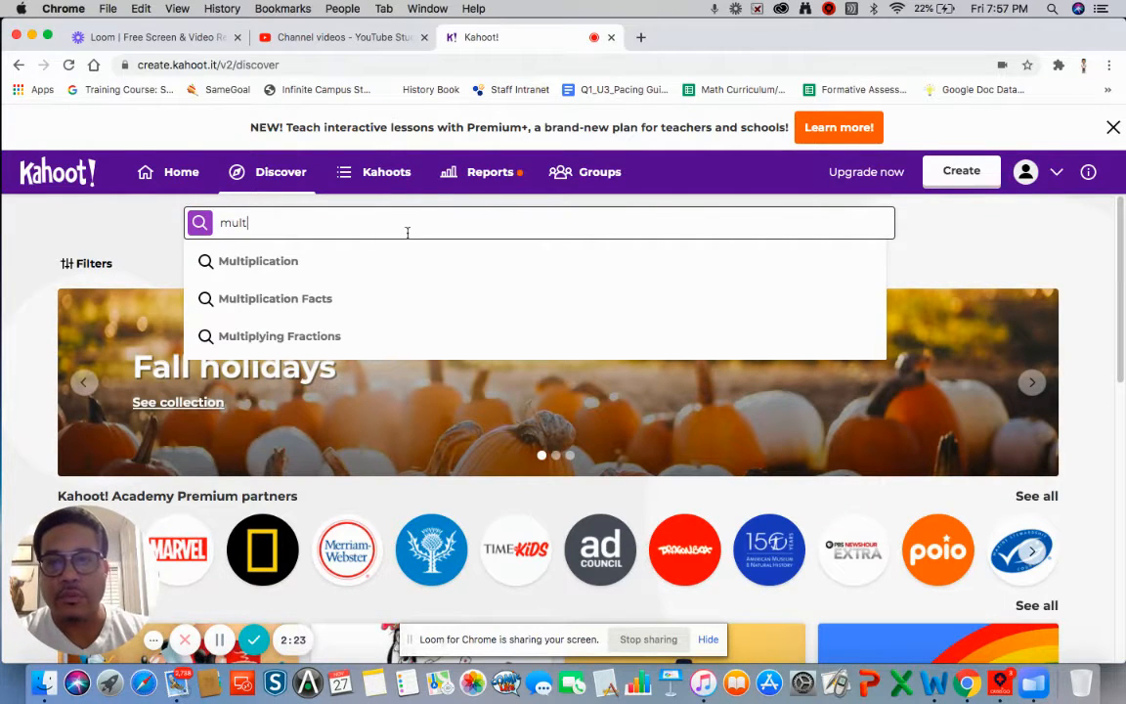
pyautogui.click(326, 300)
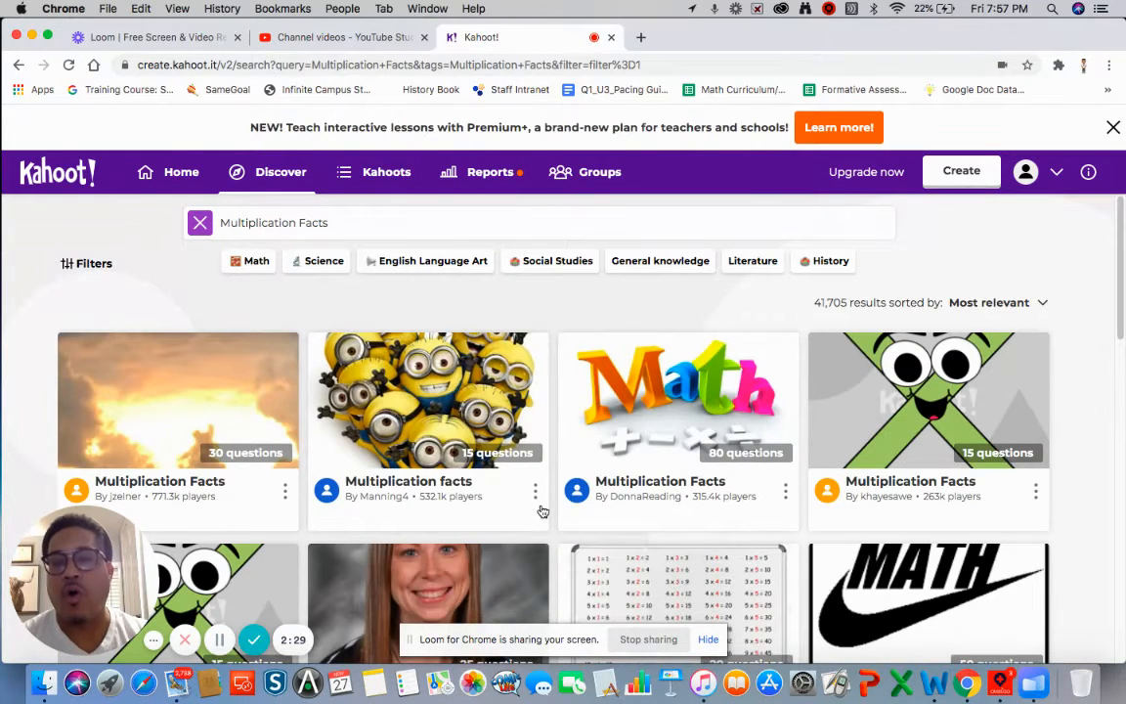
pyautogui.scroll(-3, 542, 511)
pyautogui.scroll(-10, 542, 511)
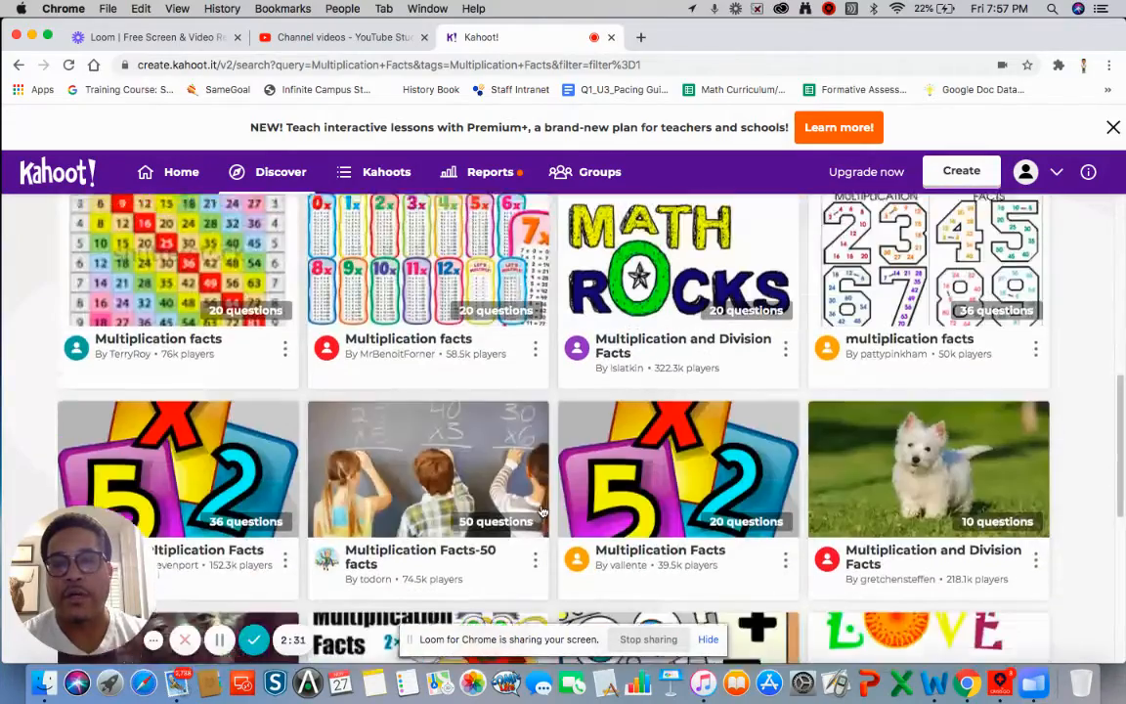
pyautogui.scroll(5, 543, 512)
pyautogui.scroll(3, 542, 512)
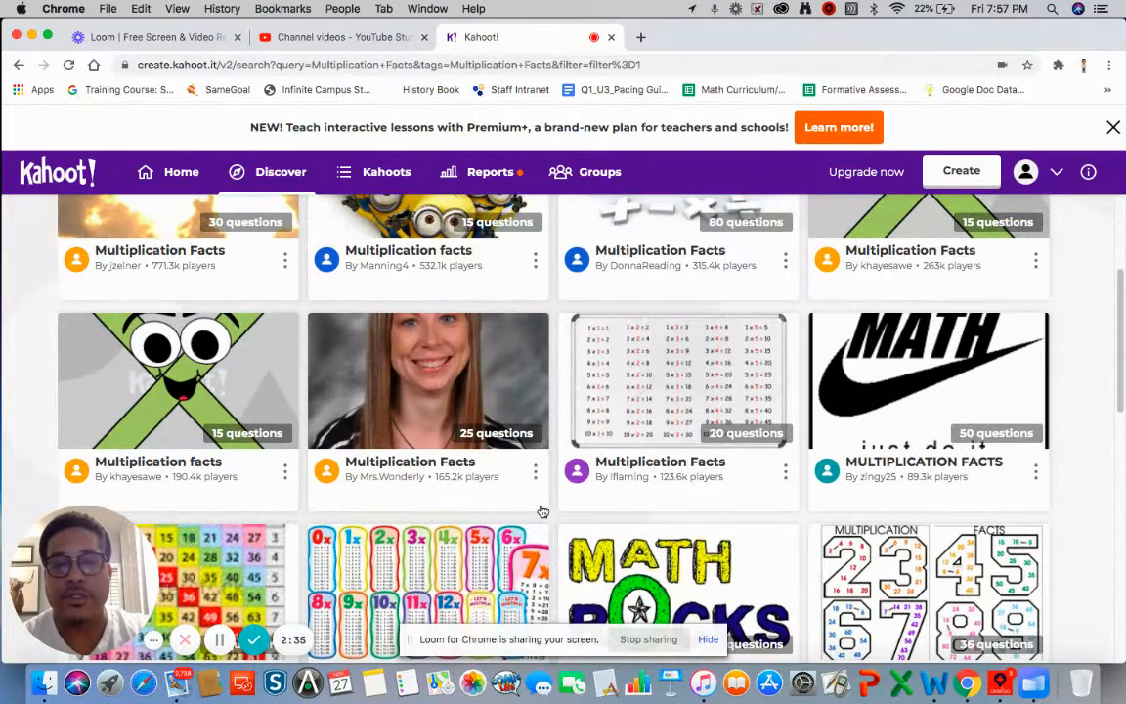
pyautogui.scroll(6, 510, 304)
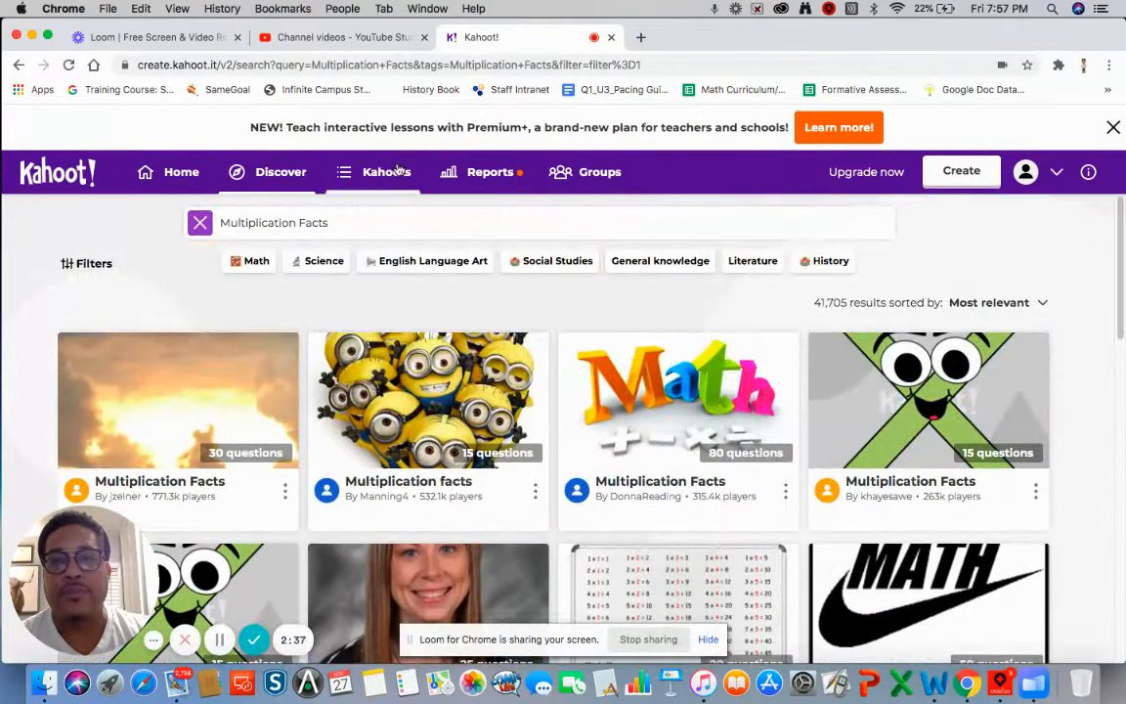
pyautogui.click(393, 172)
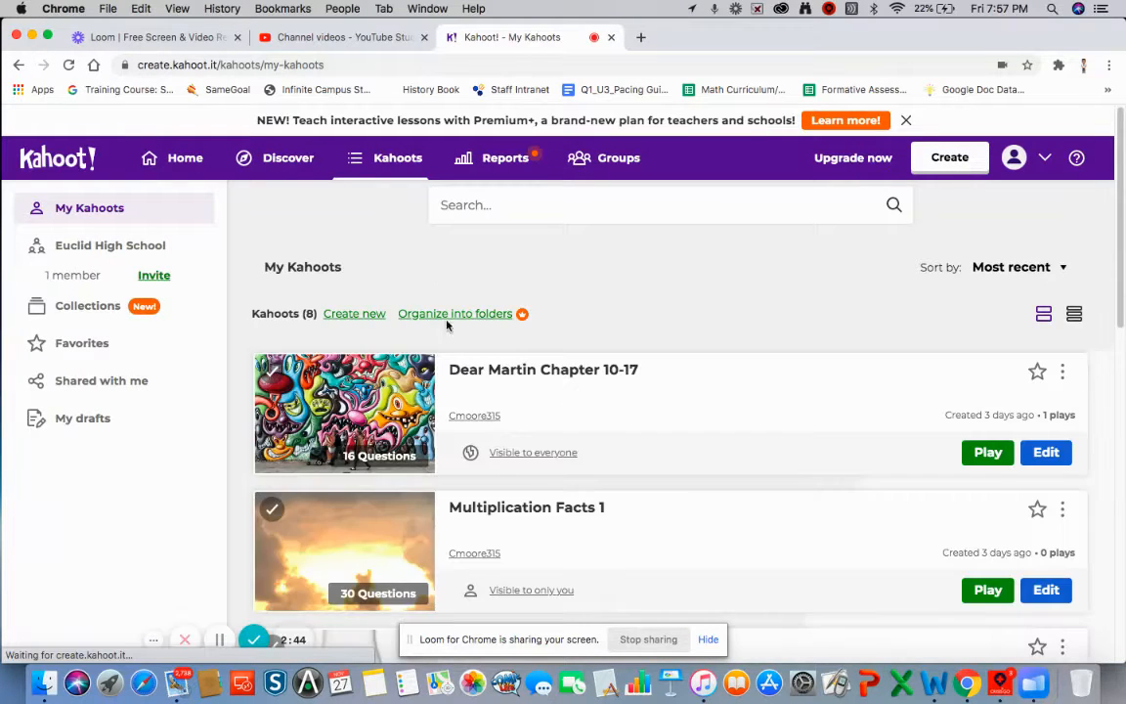
# - Browse the saved kahoots list, then go to the Reports page and look it over
pyautogui.scroll(-3, 477, 384)
pyautogui.scroll(-3, 477, 382)
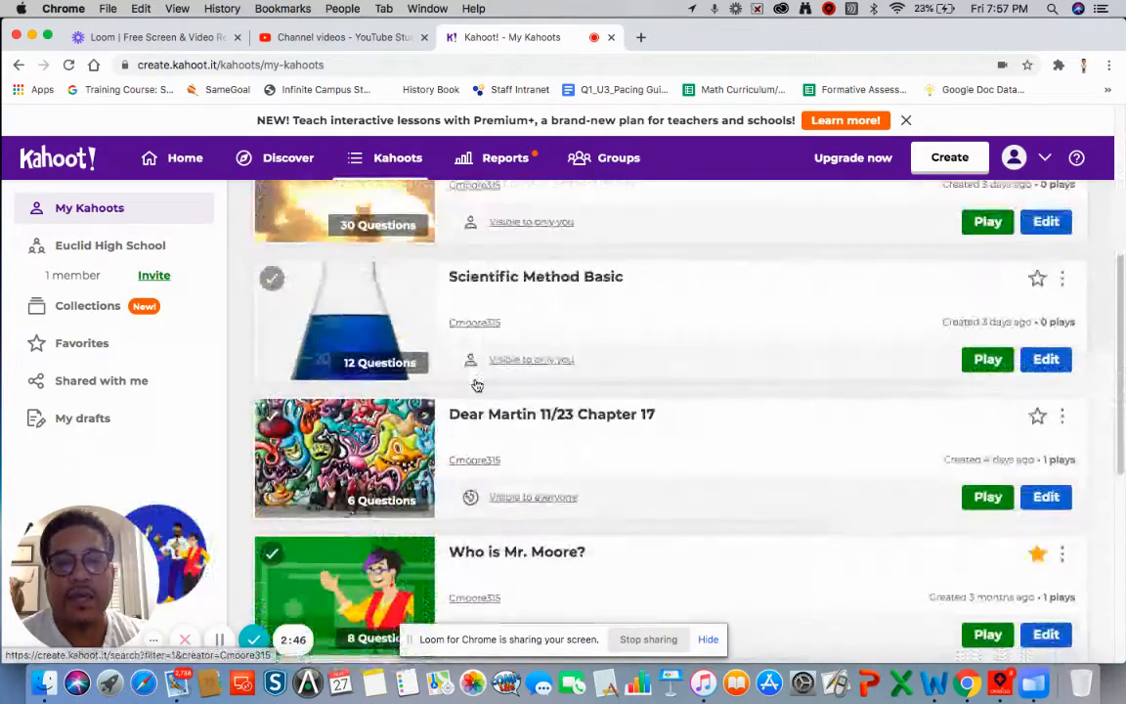
pyautogui.scroll(5, 474, 383)
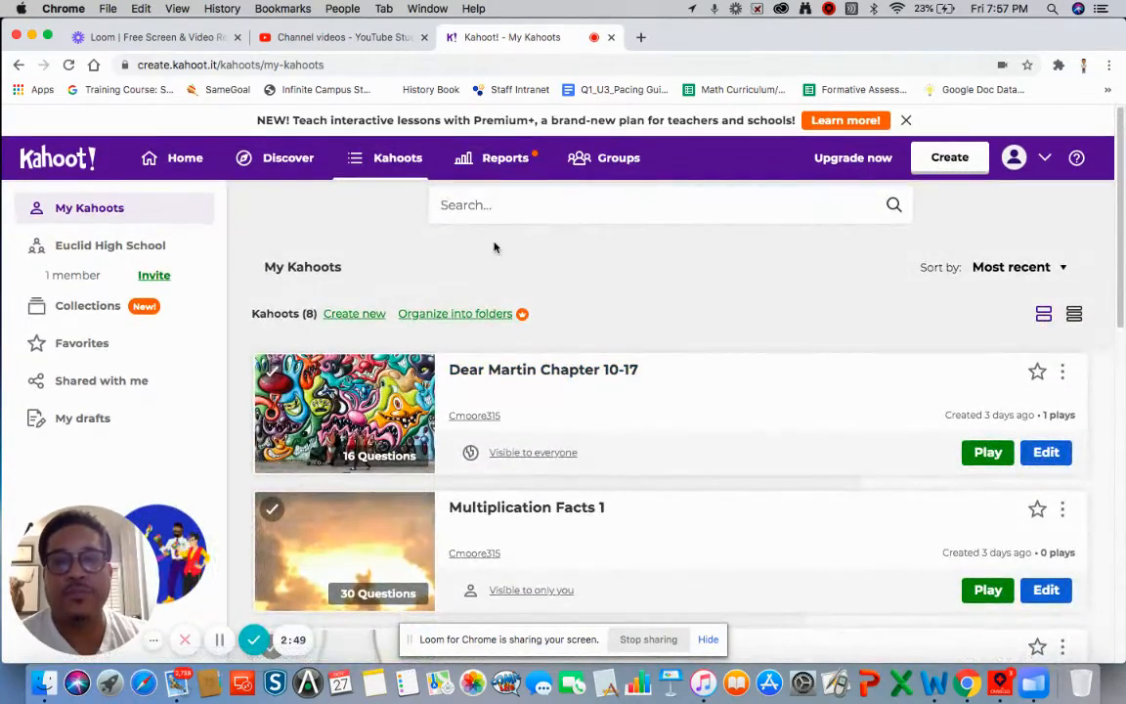
pyautogui.click(498, 168)
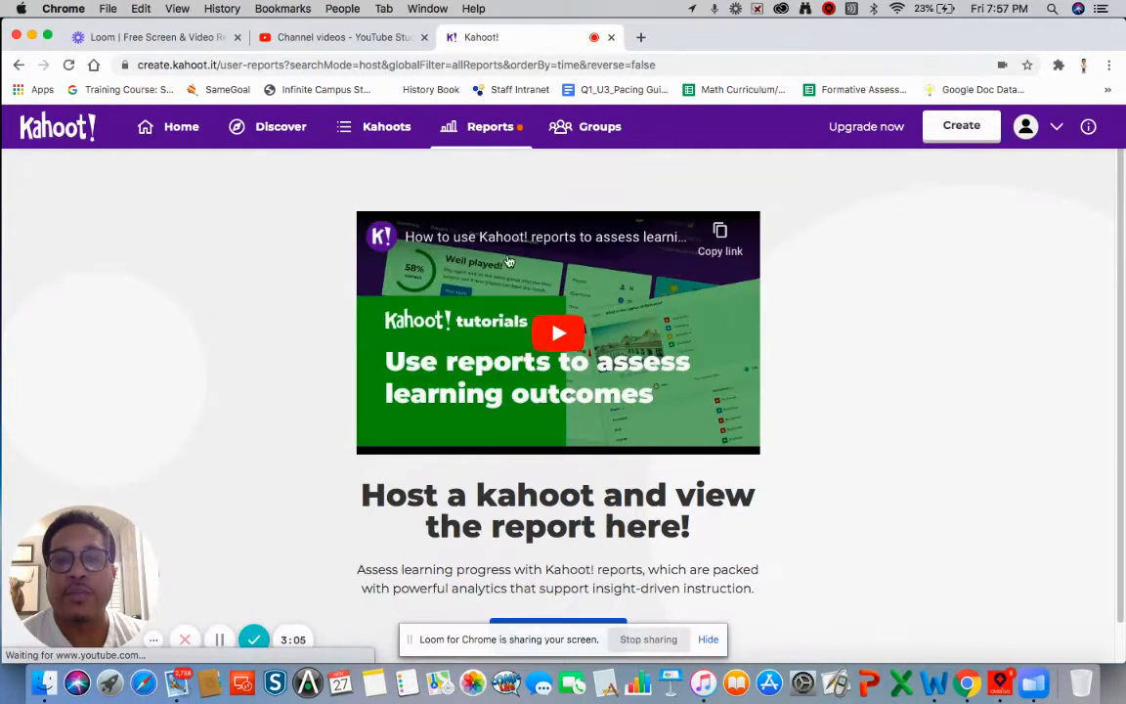
pyautogui.scroll(-1, 482, 383)
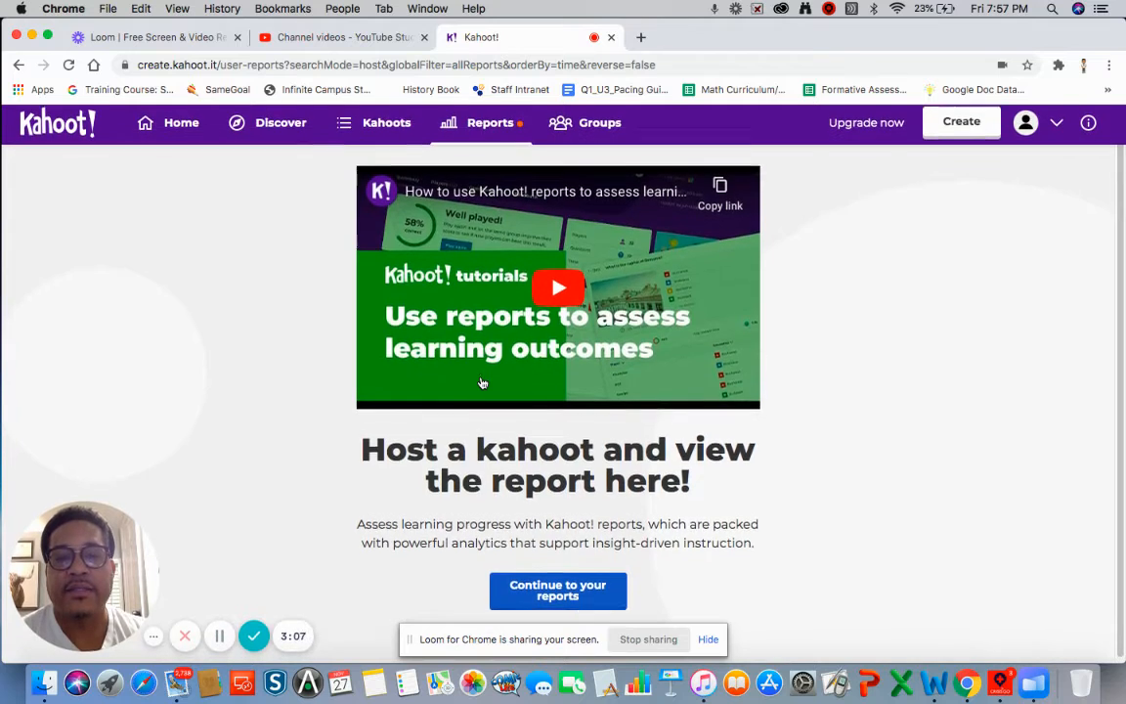
pyautogui.scroll(1, 434, 344)
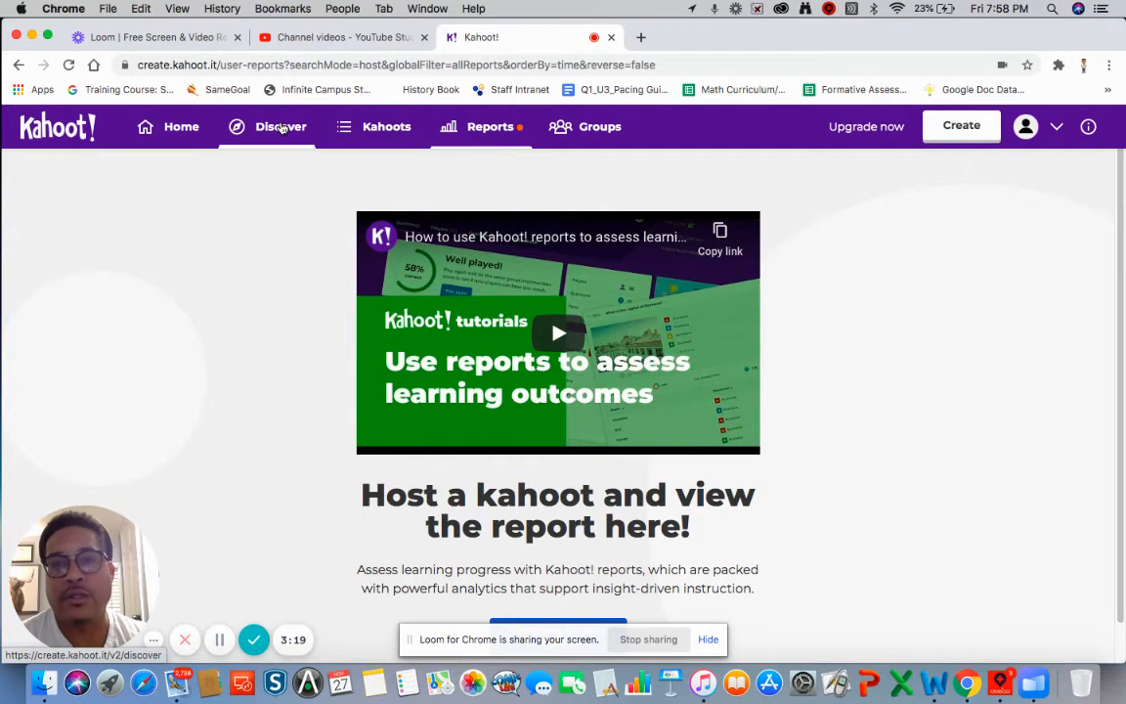
pyautogui.click(179, 134)
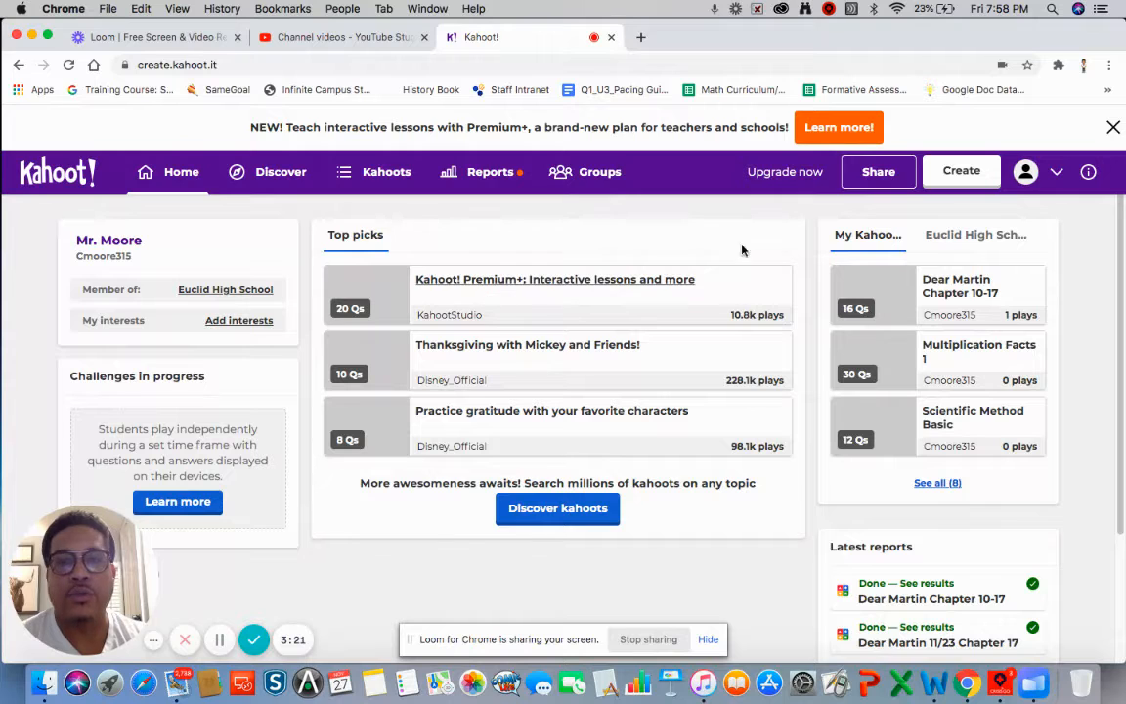
pyautogui.click(963, 182)
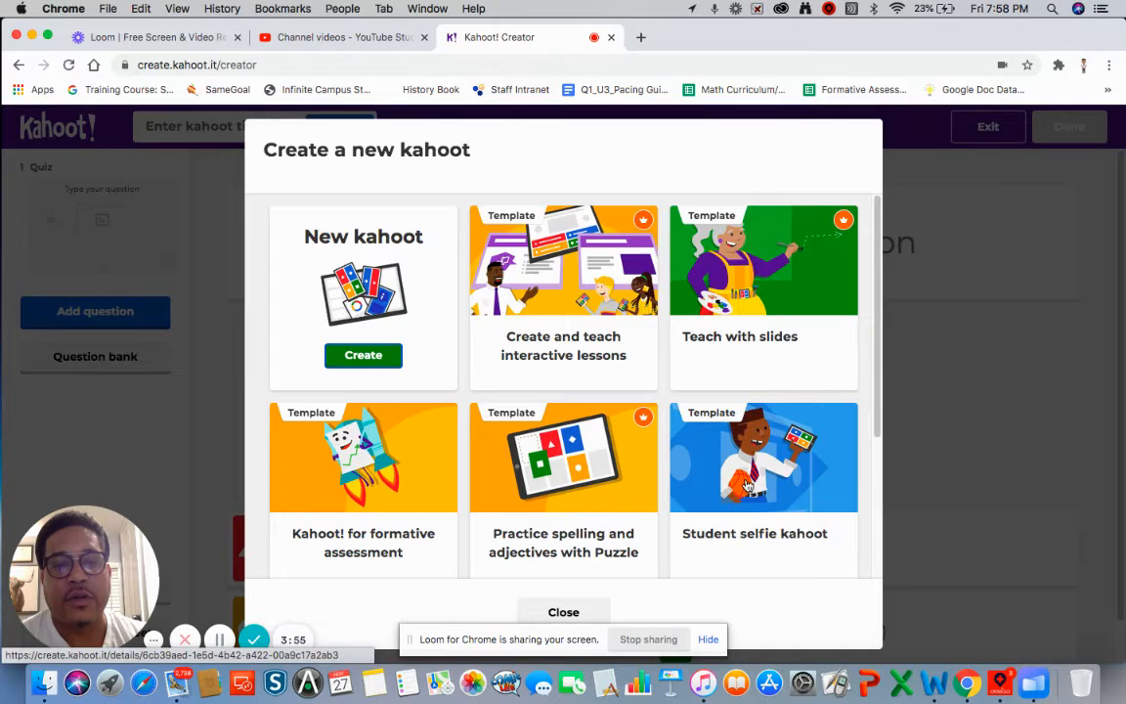
pyautogui.scroll(-5, 747, 486)
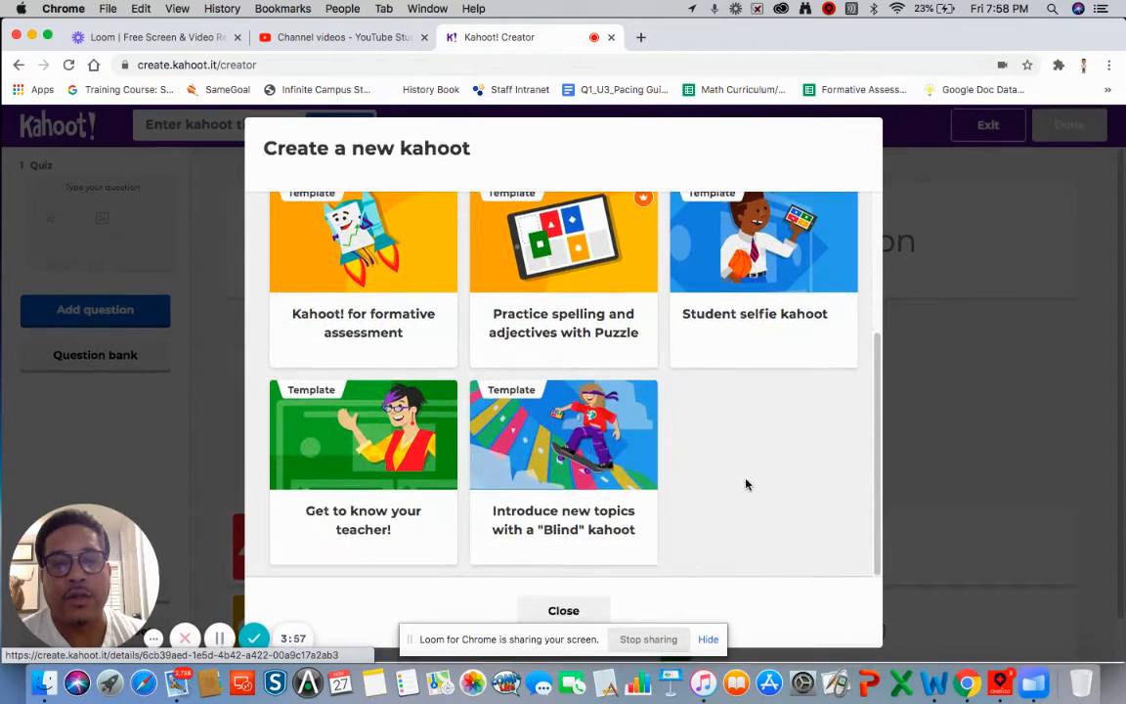
pyautogui.scroll(5, 747, 484)
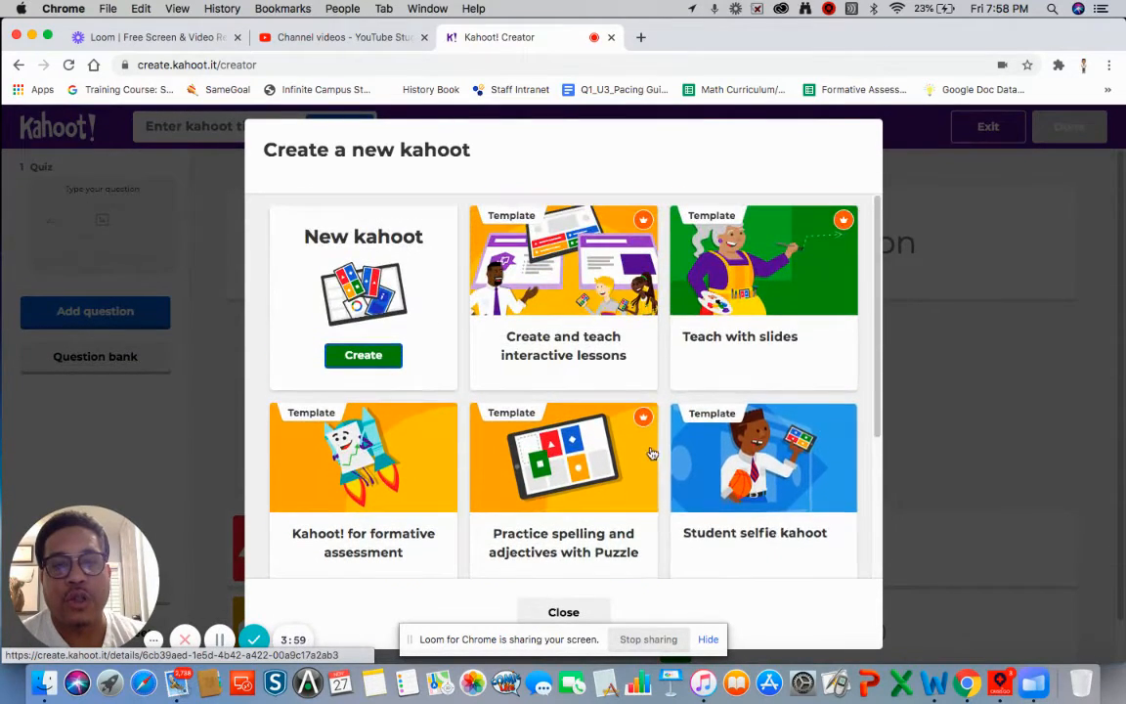
pyautogui.rightClick(667, 432)
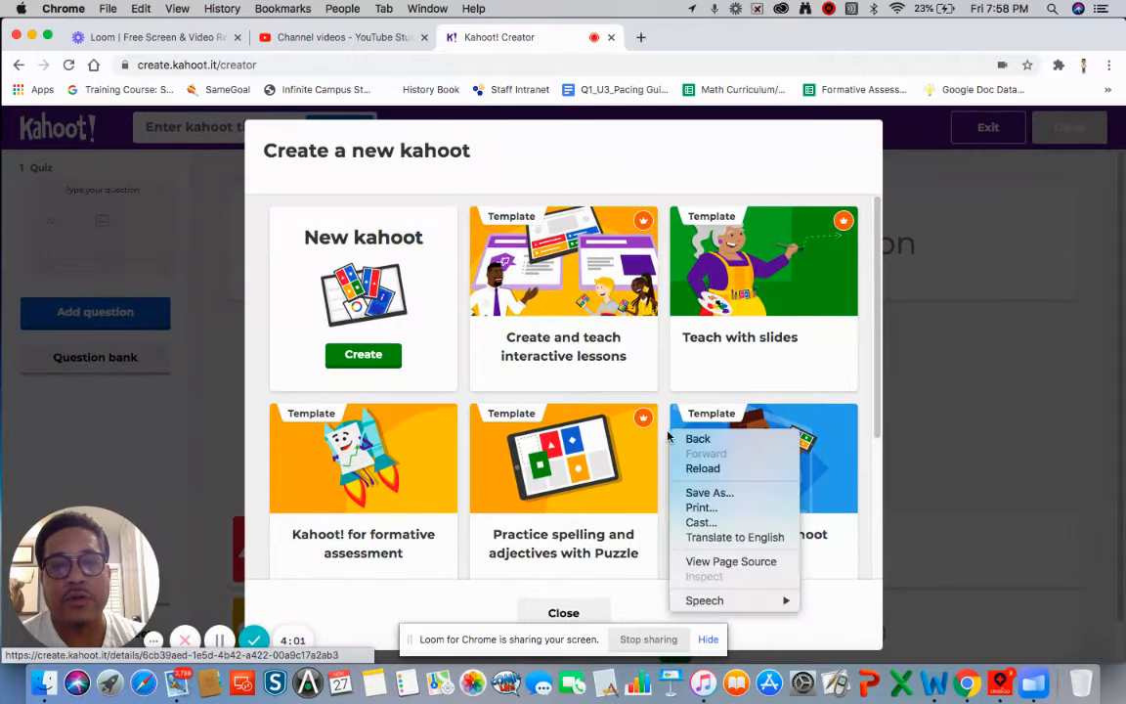
pyautogui.click(377, 356)
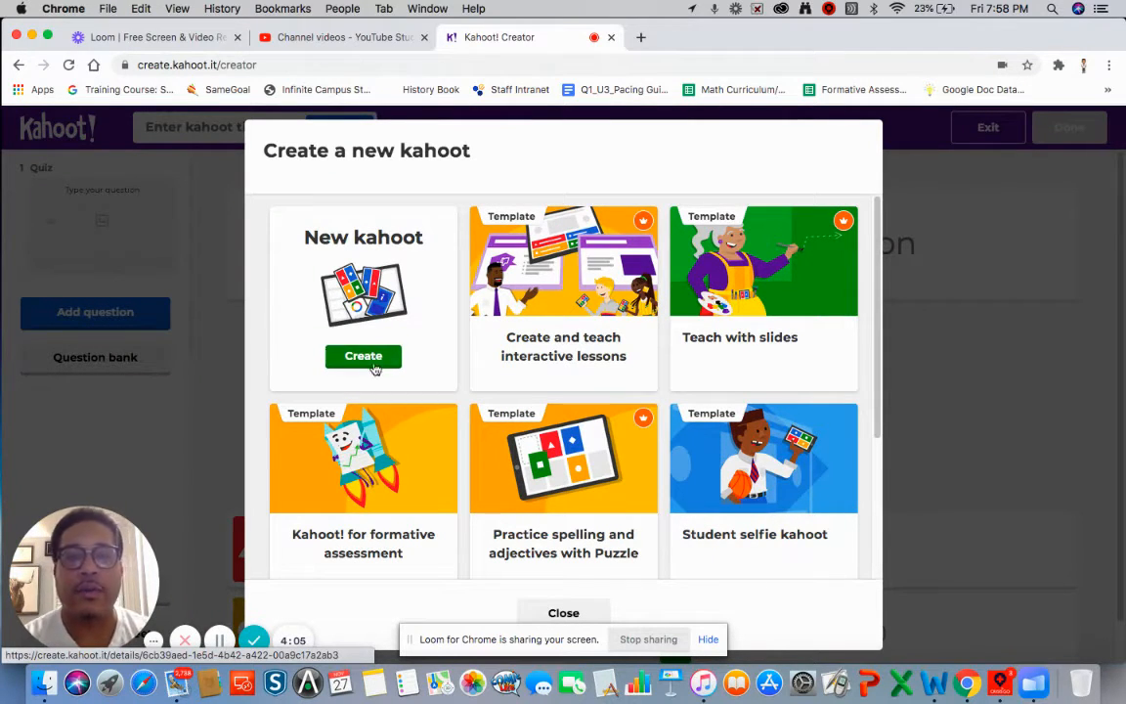
# - Choose Create under New kahoot to start a blank quiz
pyautogui.click(368, 358)
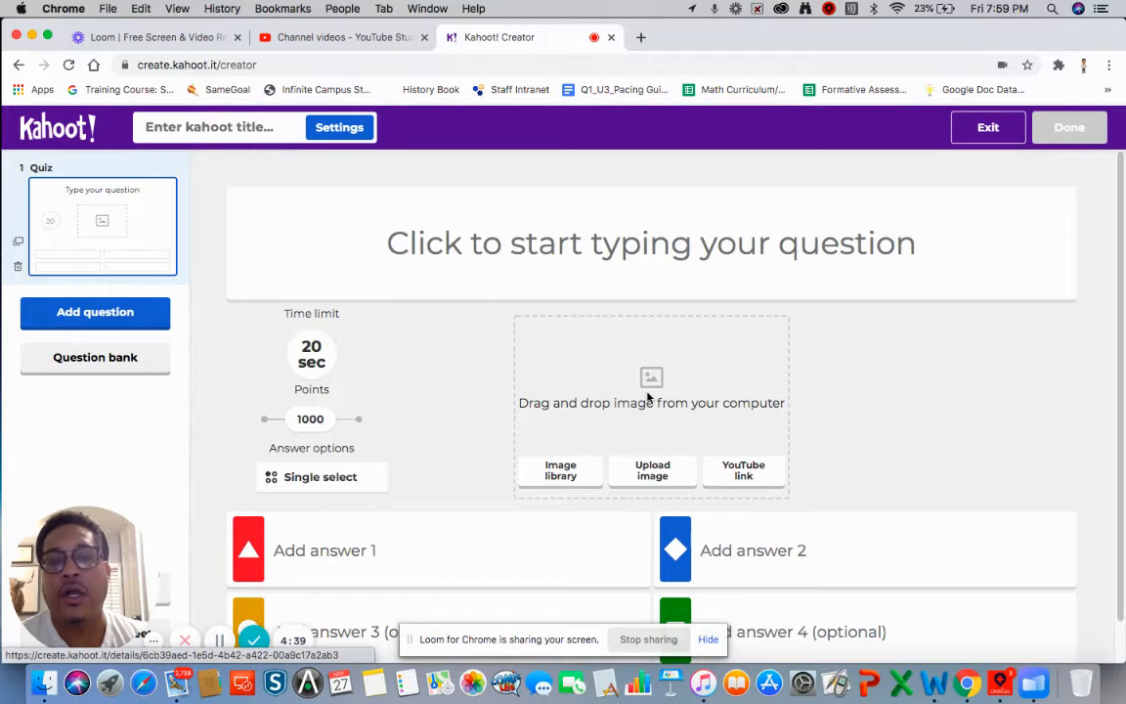
pyautogui.click(578, 472)
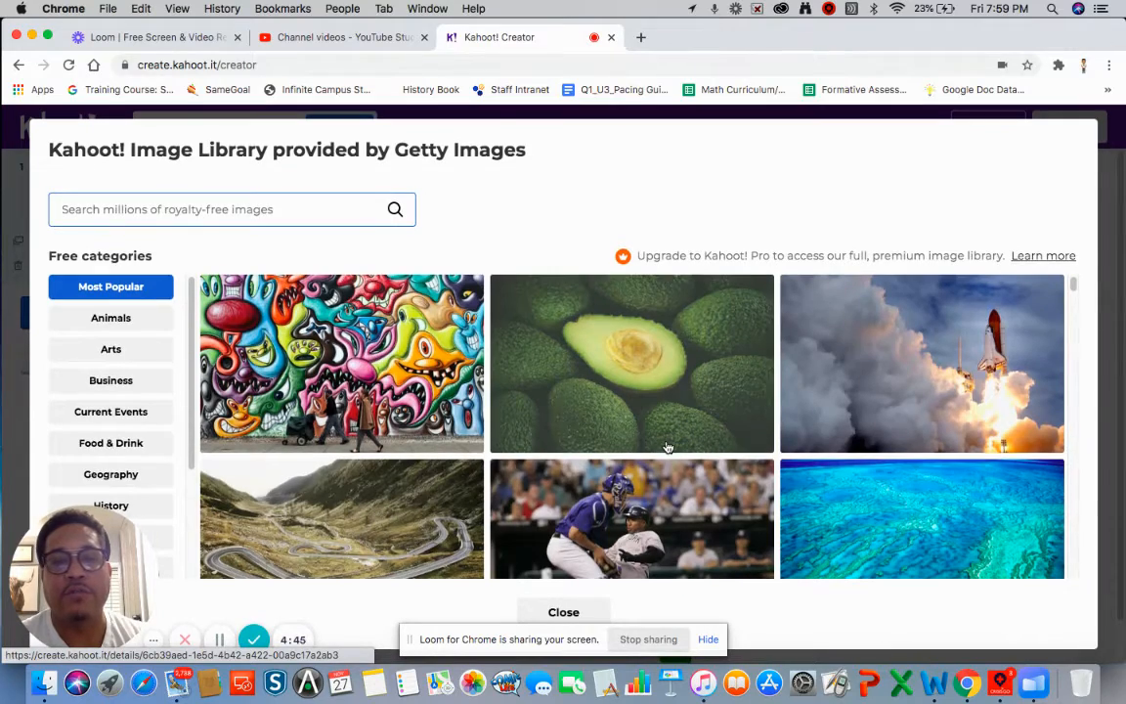
pyautogui.scroll(-15, 668, 447)
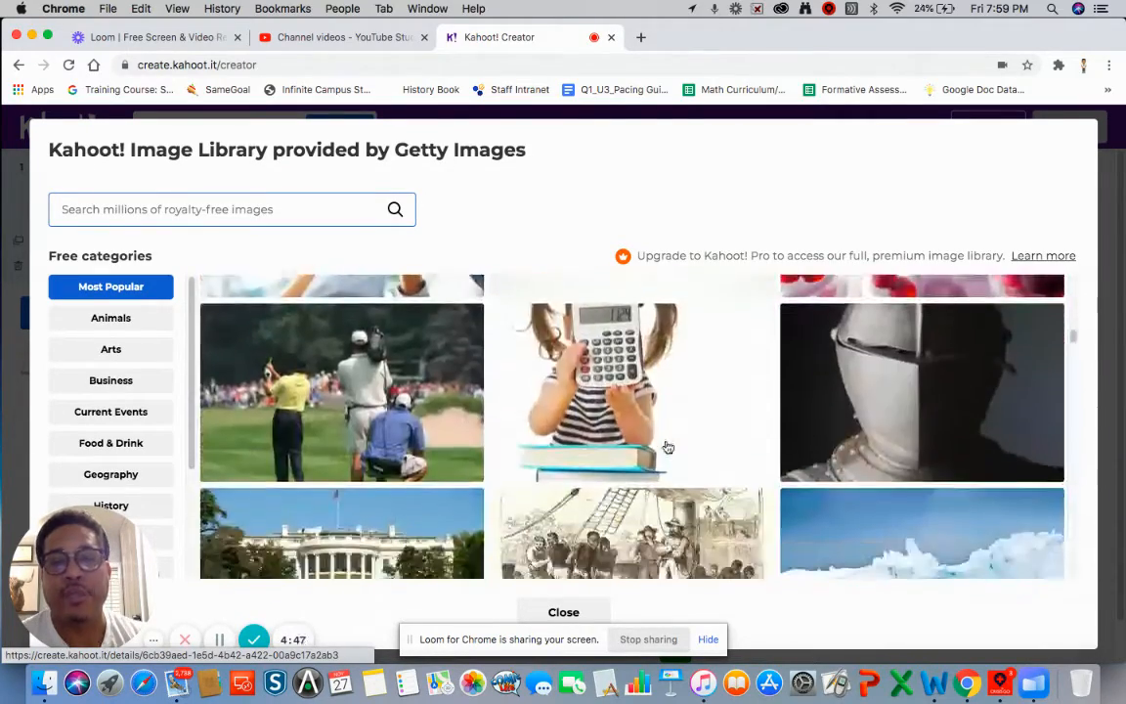
pyautogui.scroll(-20, 668, 447)
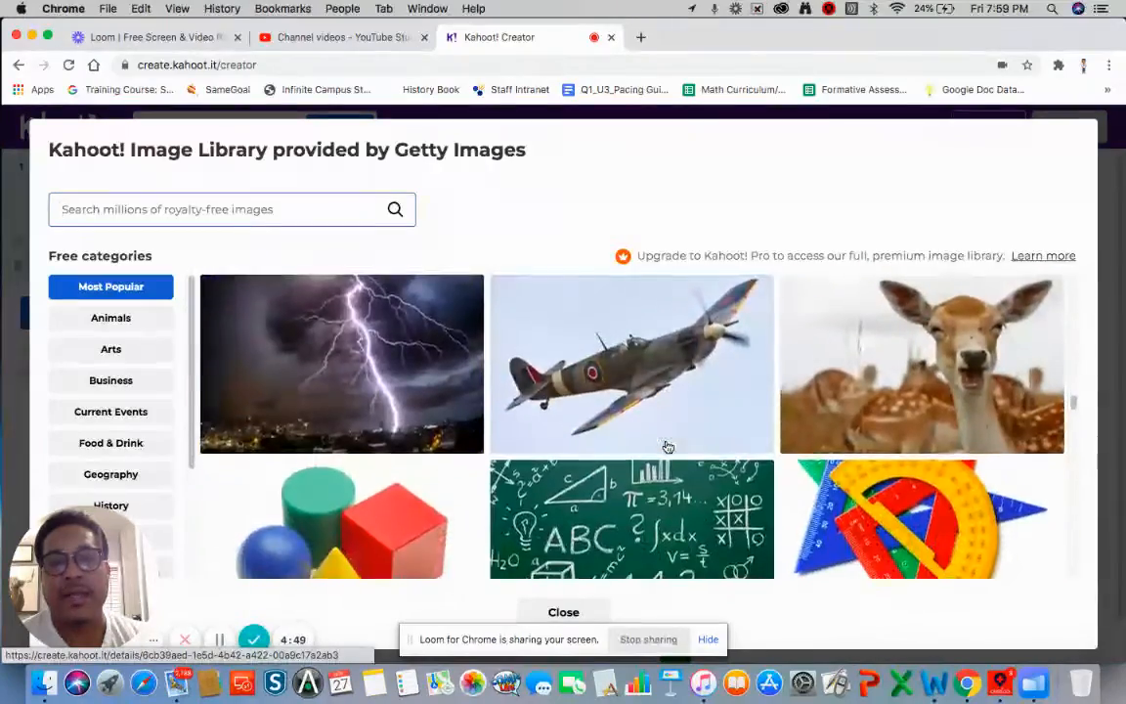
pyautogui.scroll(-20, 668, 447)
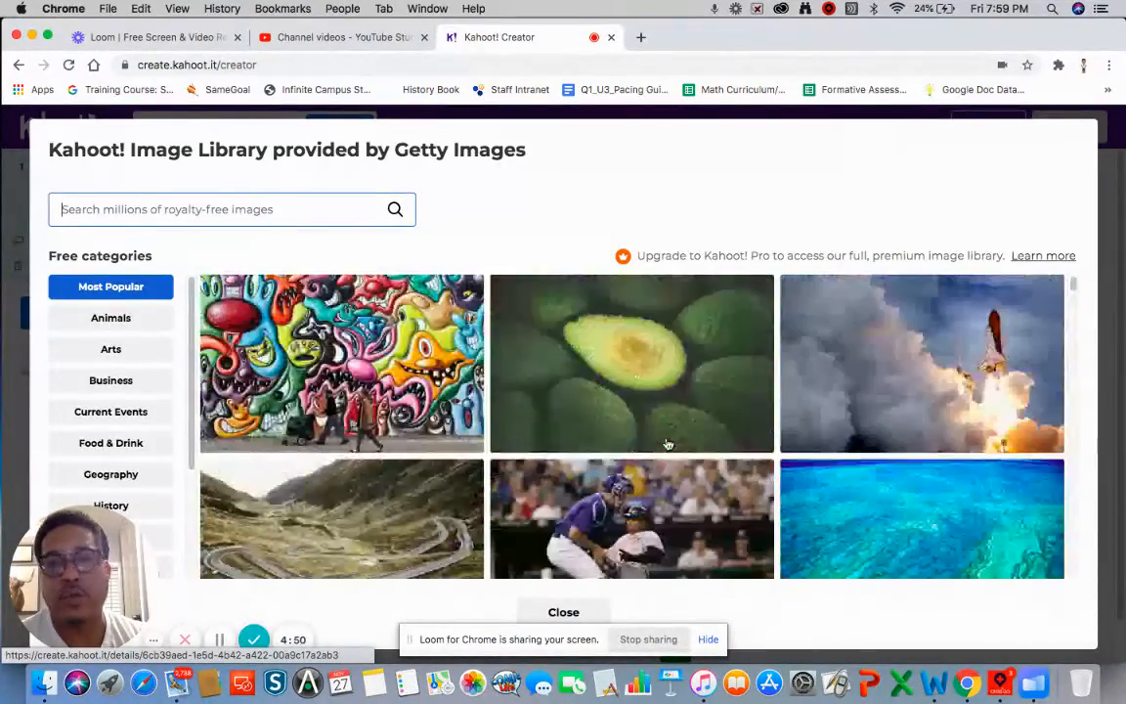
pyautogui.click(577, 613)
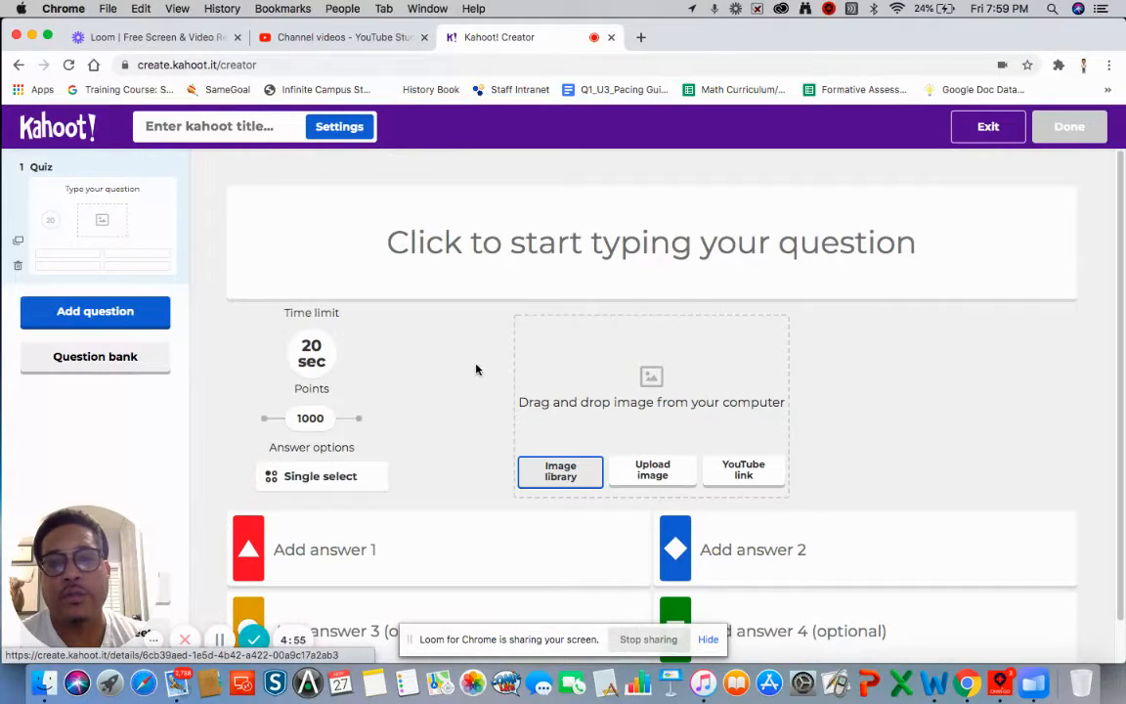
# - Enter 'What did the mom lie about?' as question 1's text
pyautogui.click(509, 243)
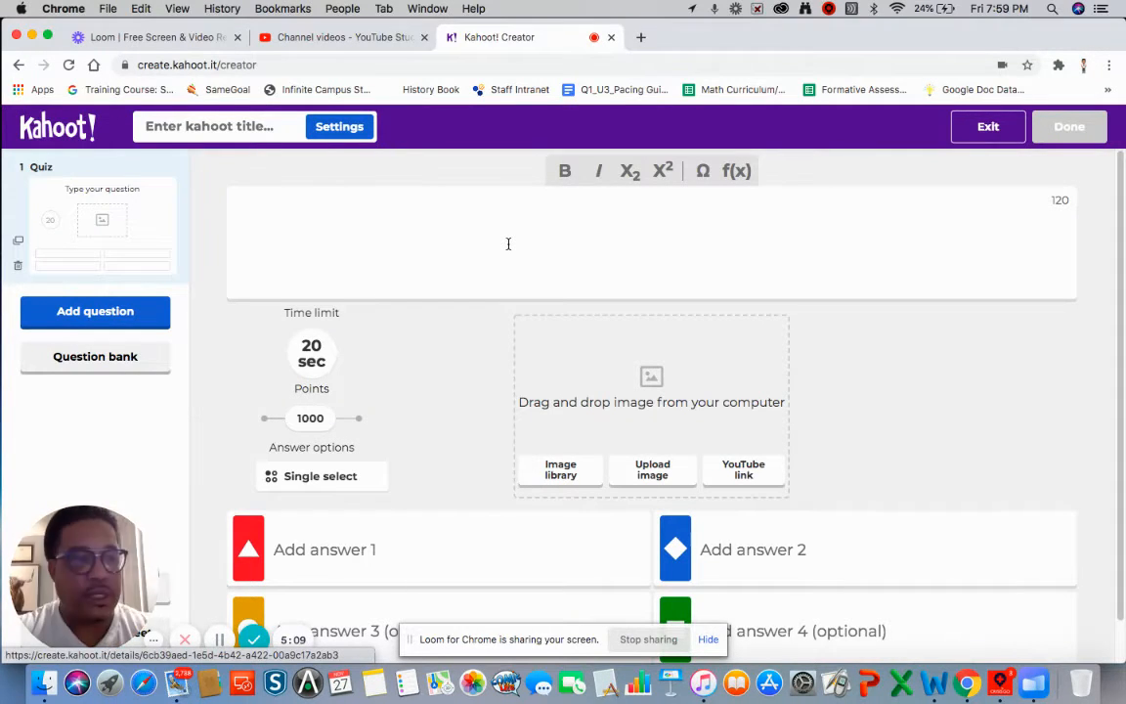
pyautogui.write('Wha')
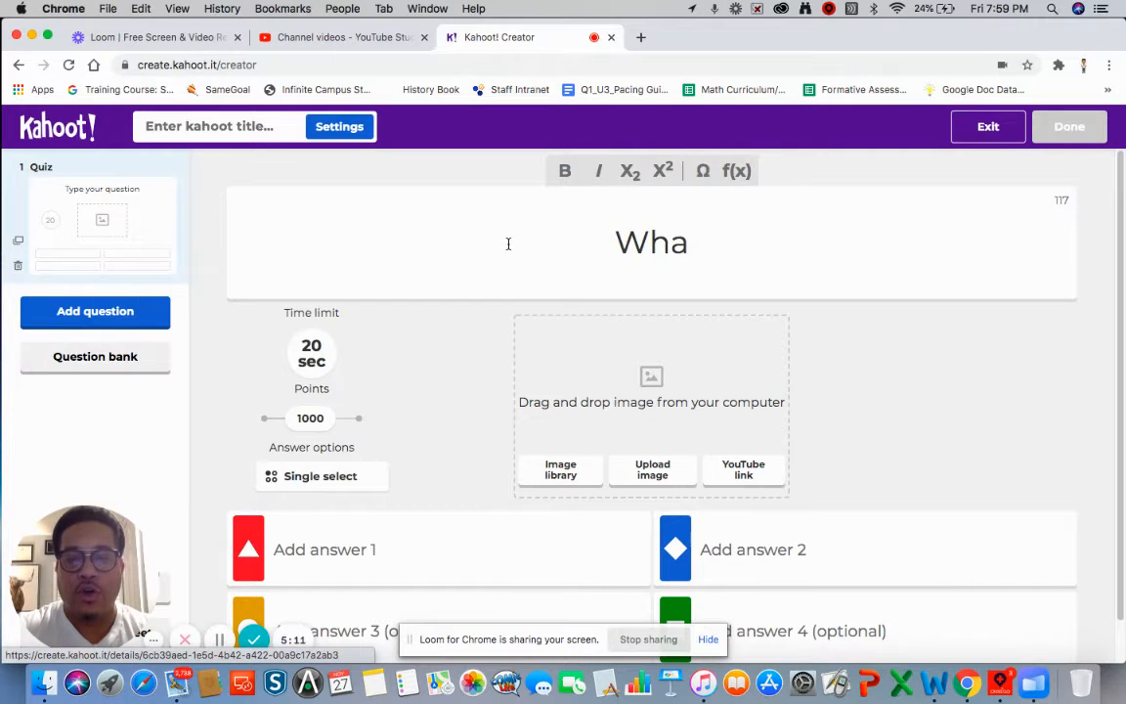
pyautogui.write('t ')
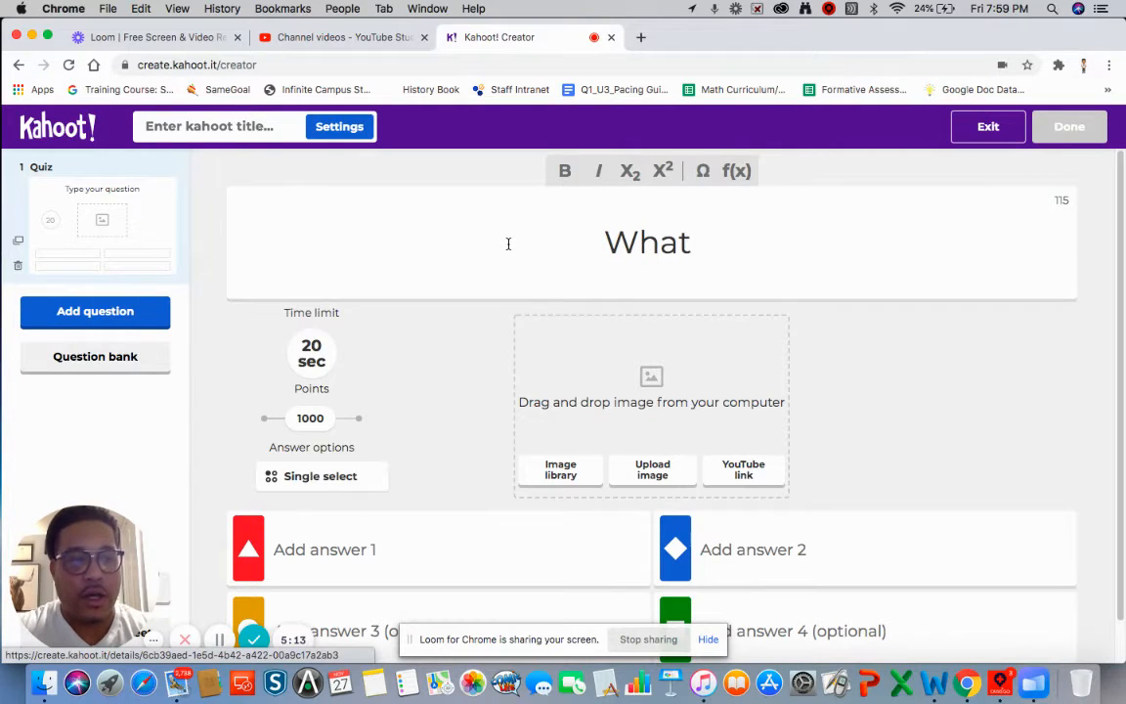
pyautogui.write('did the m')
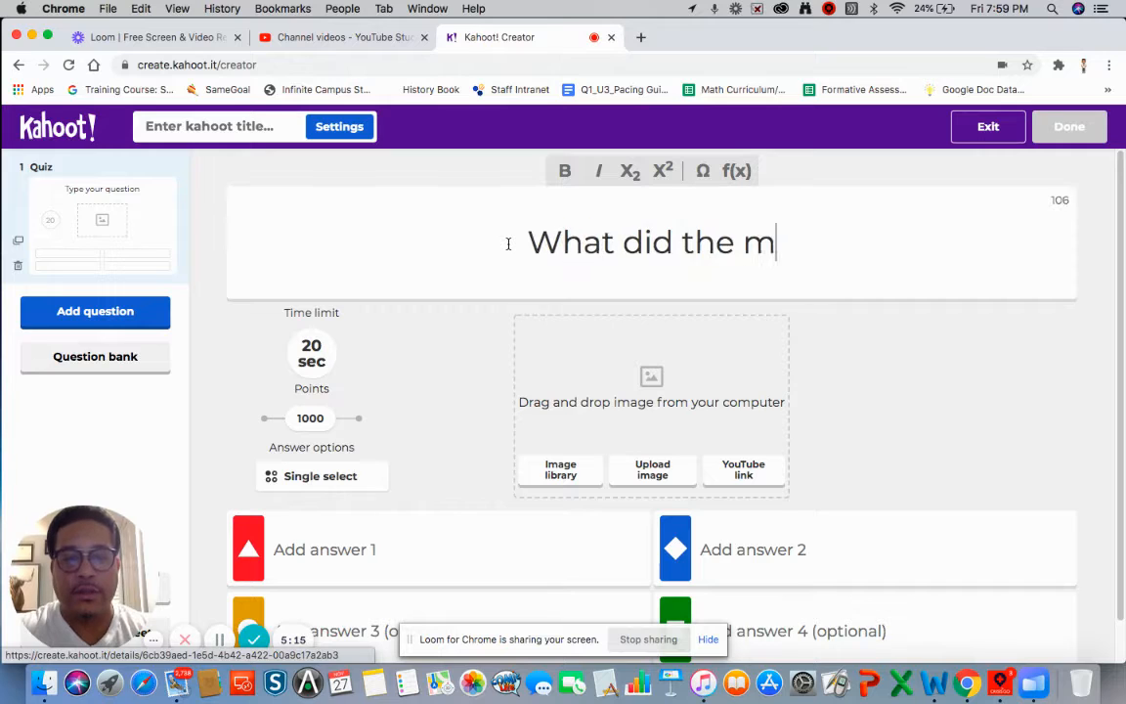
pyautogui.write('om lie about')
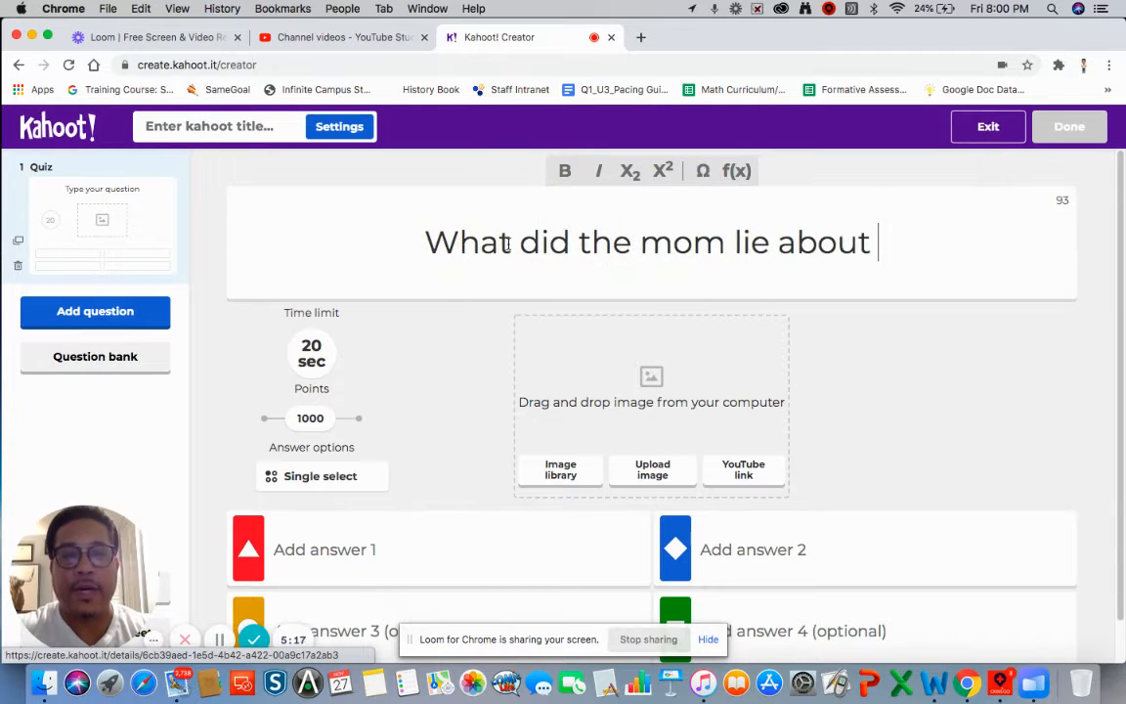
pyautogui.write('?')
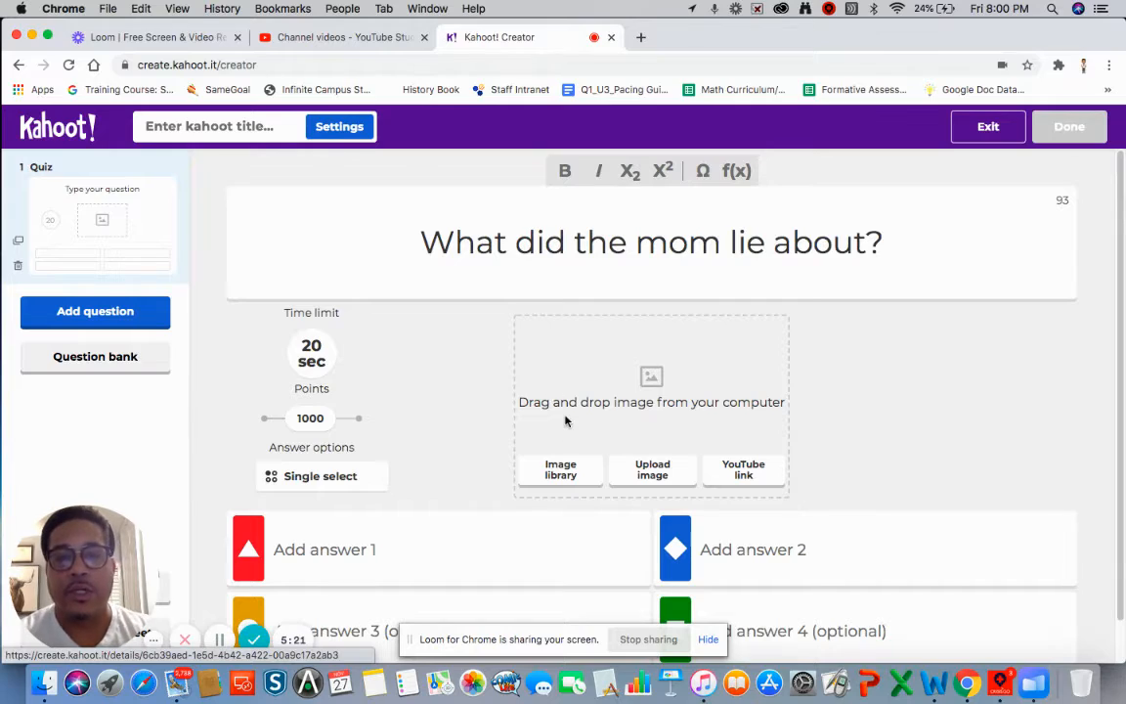
# - Attach the Getty library photo of a woman framing her eyes with her hands
pyautogui.click(562, 470)
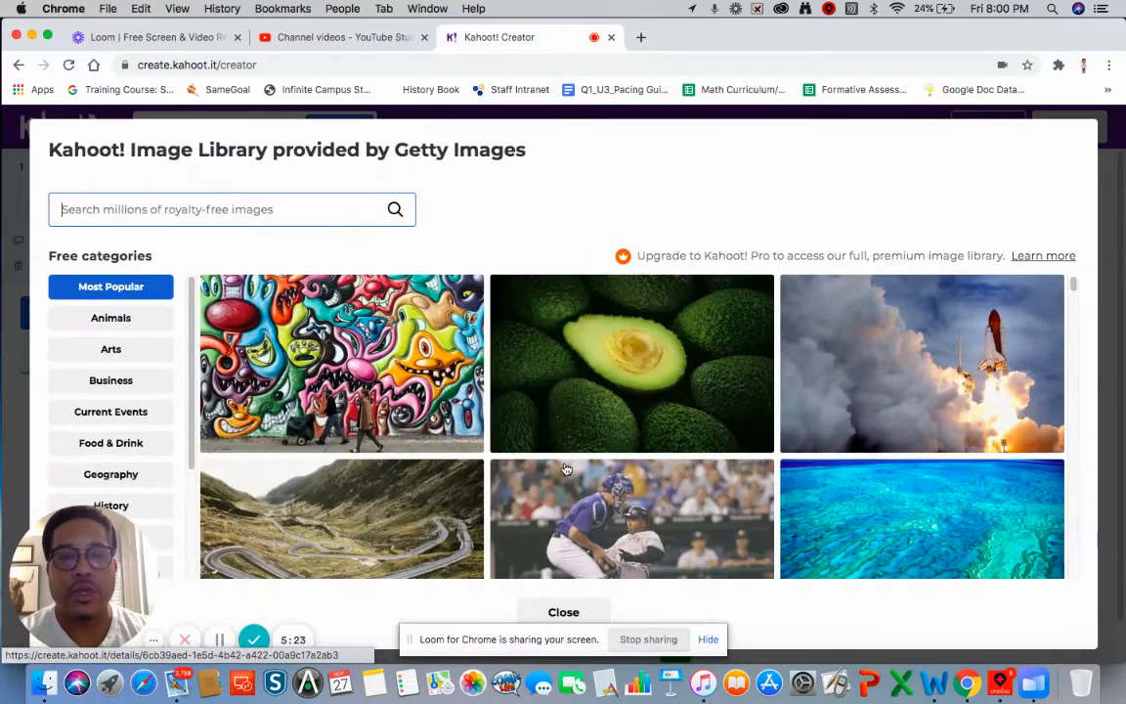
pyautogui.scroll(-3, 732, 472)
pyautogui.scroll(-10, 732, 472)
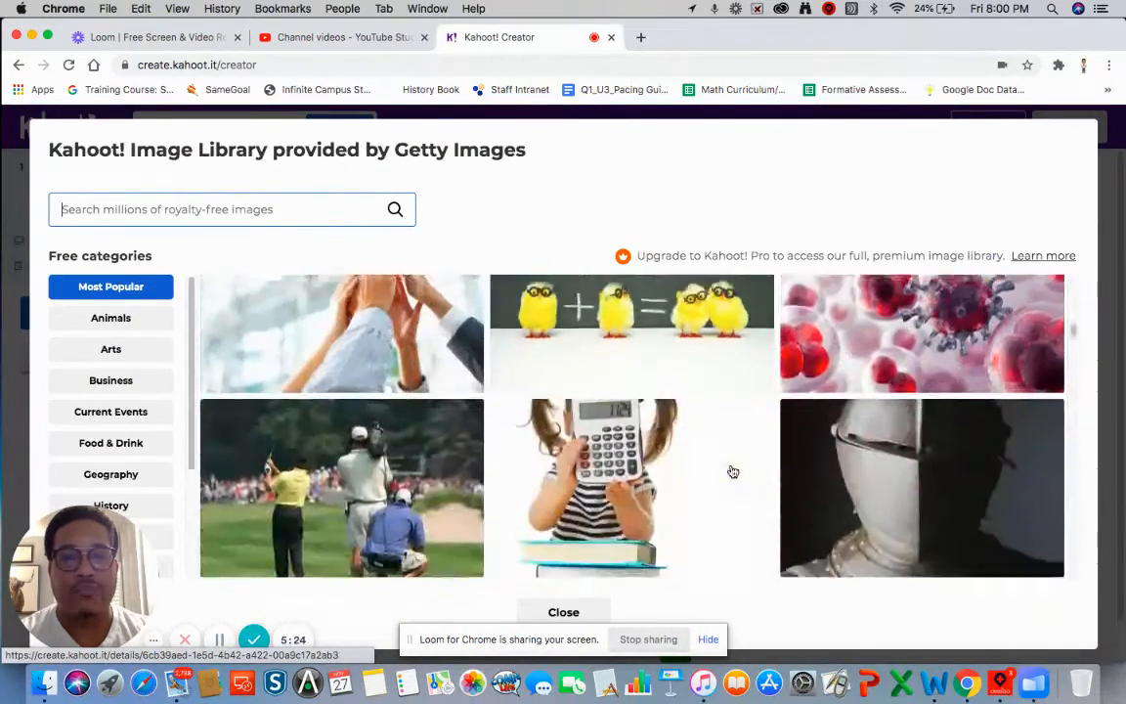
pyautogui.scroll(-10, 733, 472)
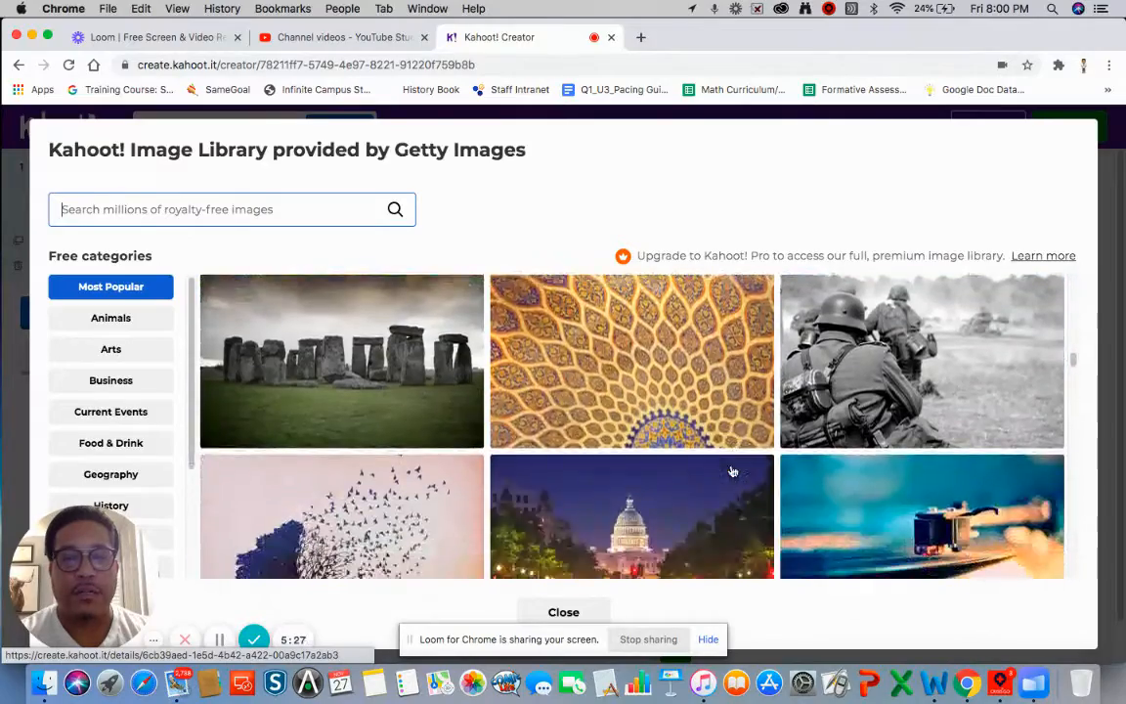
pyautogui.scroll(-10, 732, 472)
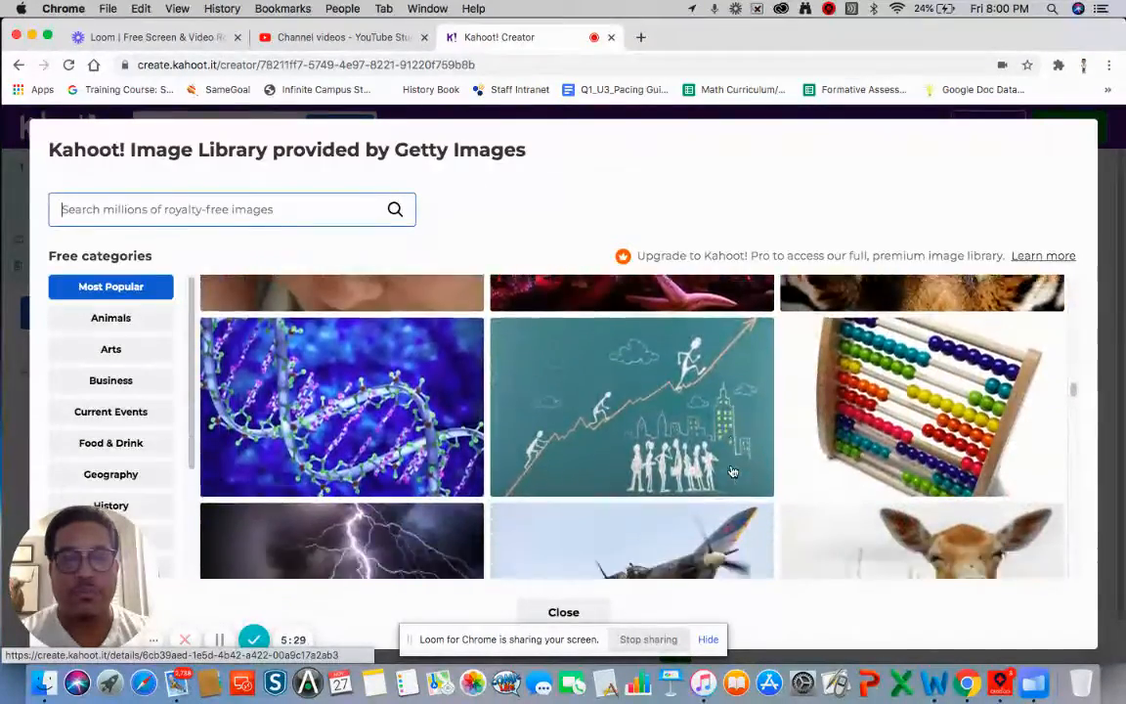
pyautogui.scroll(-10, 733, 472)
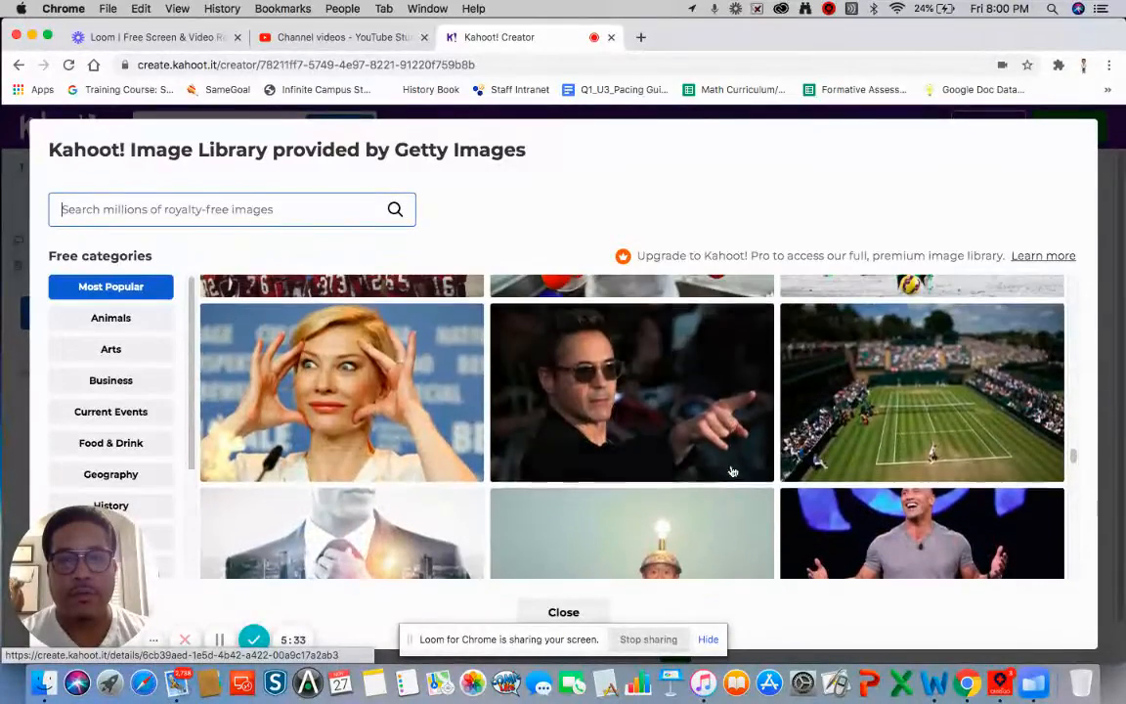
pyautogui.click(321, 410)
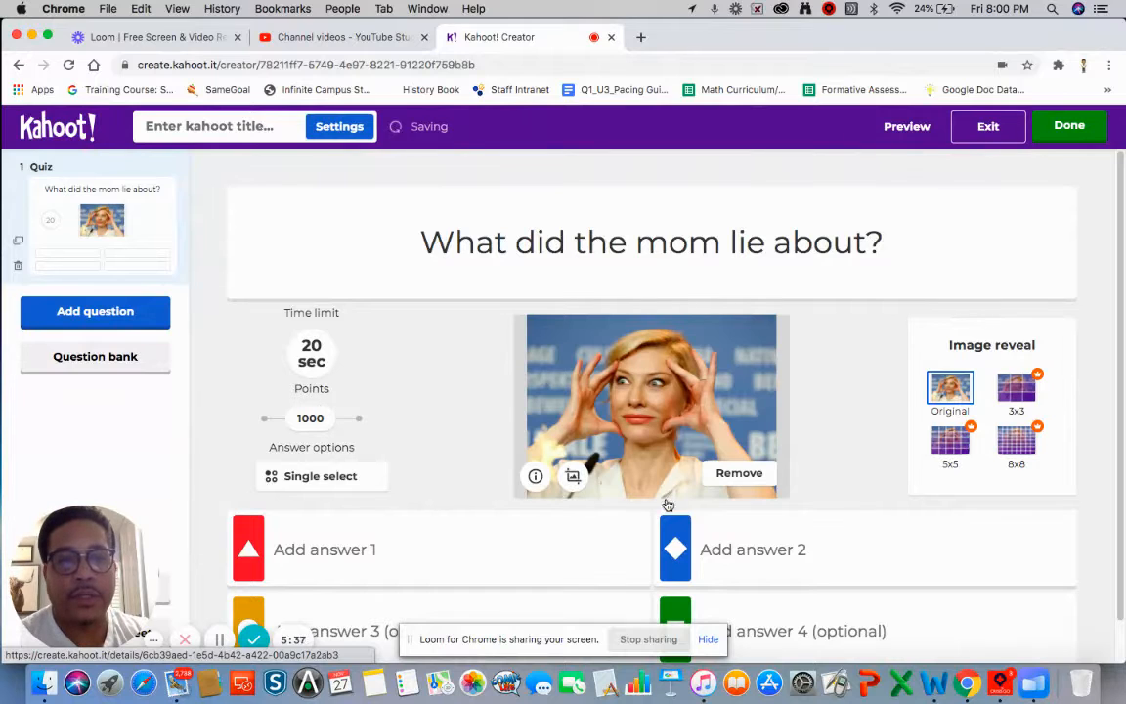
pyautogui.scroll(-1, 488, 546)
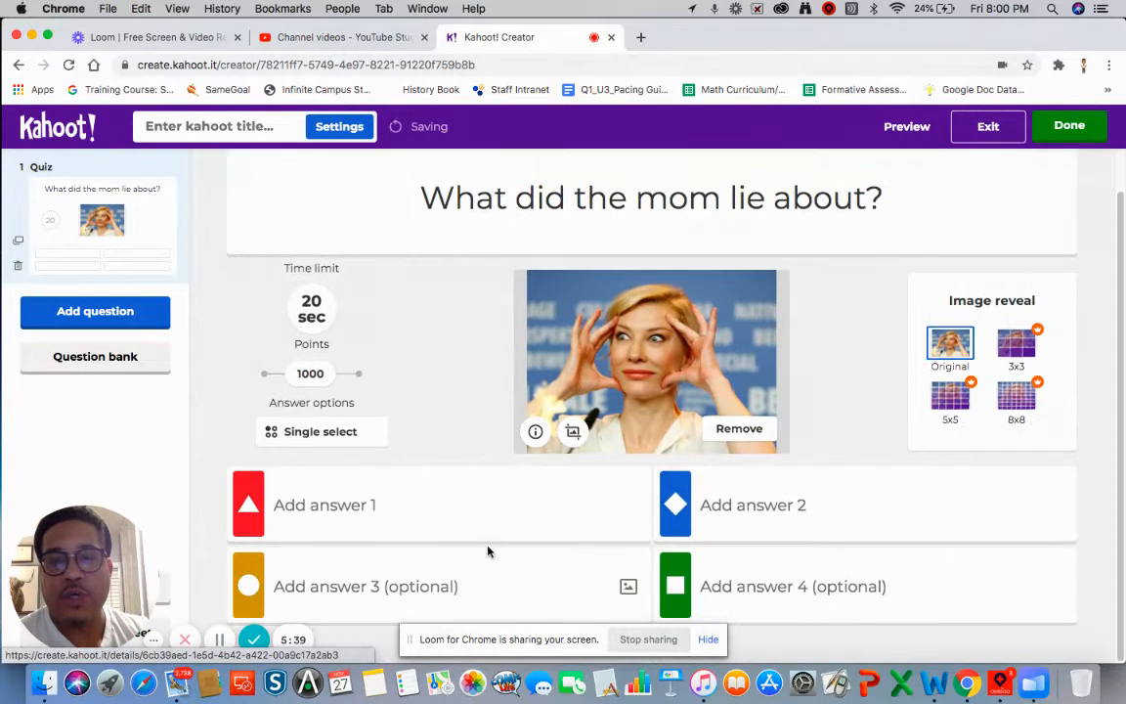
# - Fill in answers 'taxes', 'what her and the son argued about', 'her weight', 'what her name was'
pyautogui.click(363, 508)
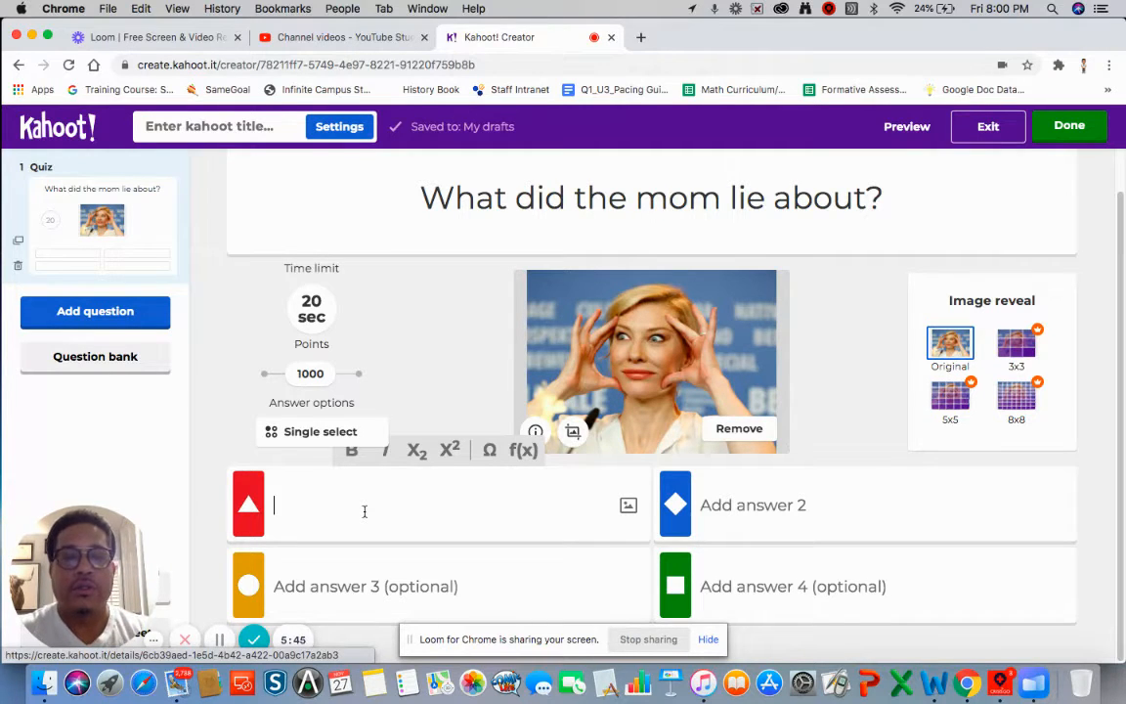
pyautogui.write('t')
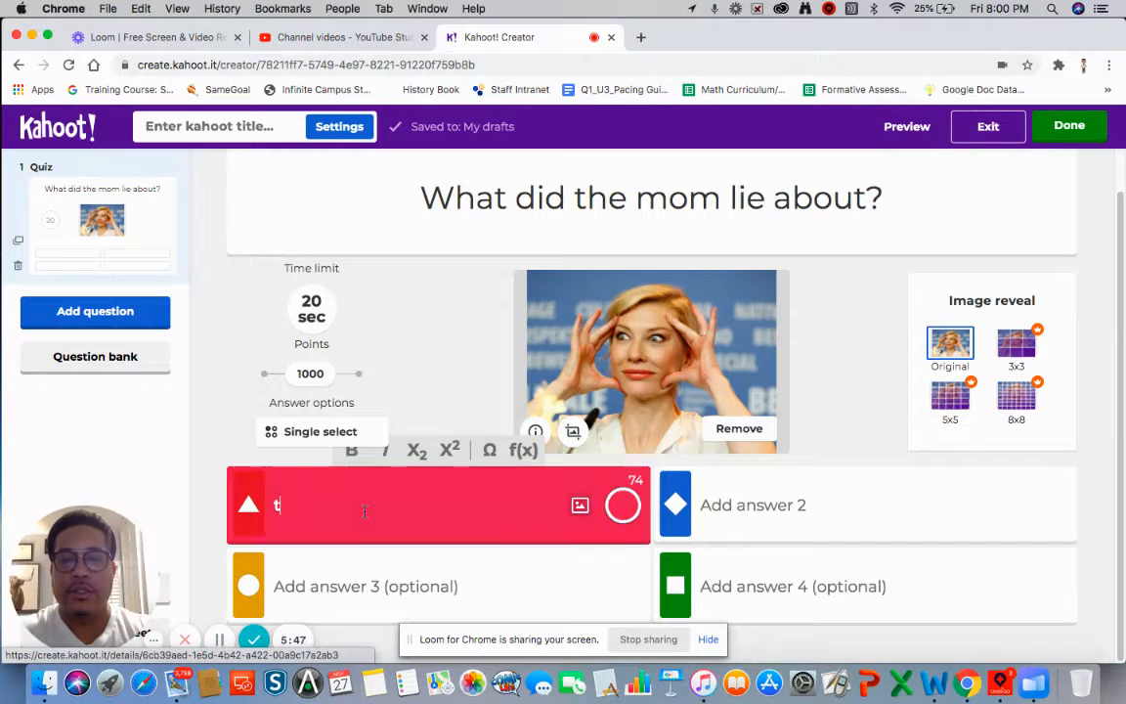
pyautogui.write('axes')
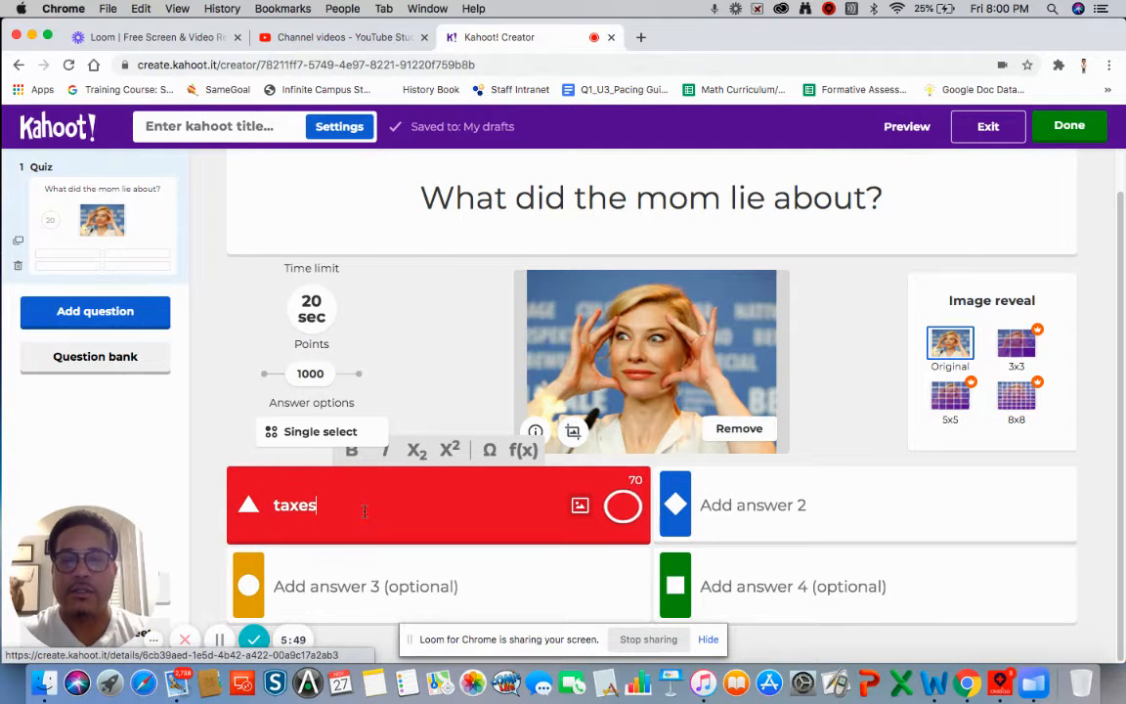
pyautogui.click(748, 507)
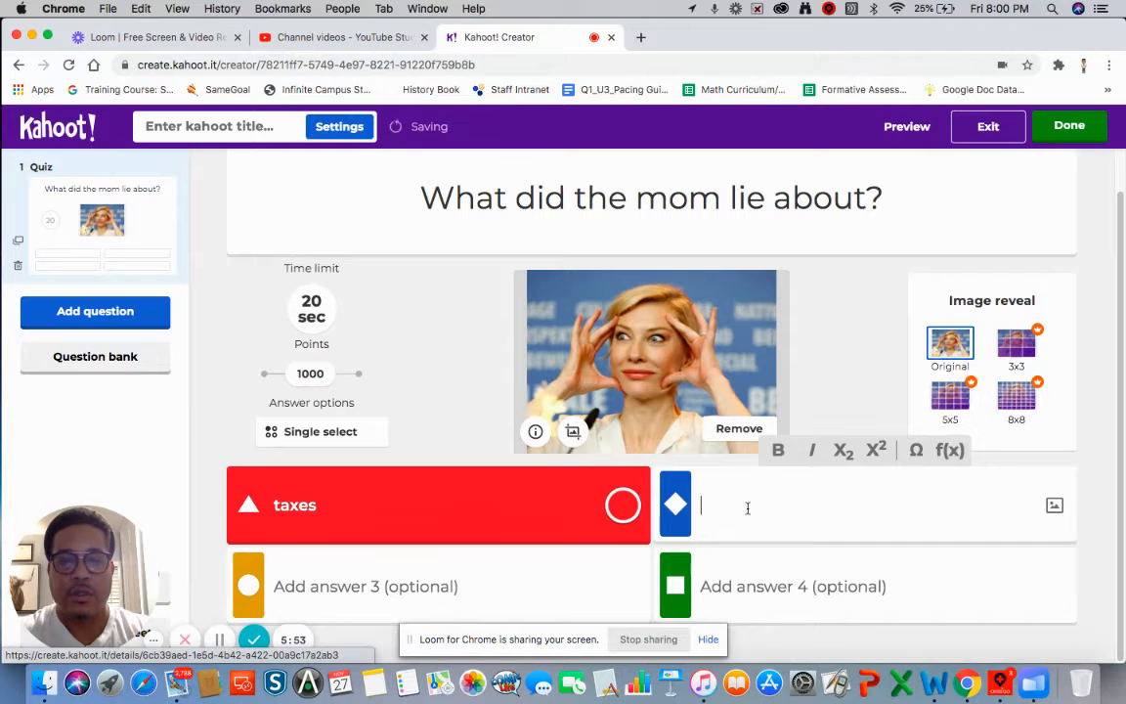
pyautogui.write('what')
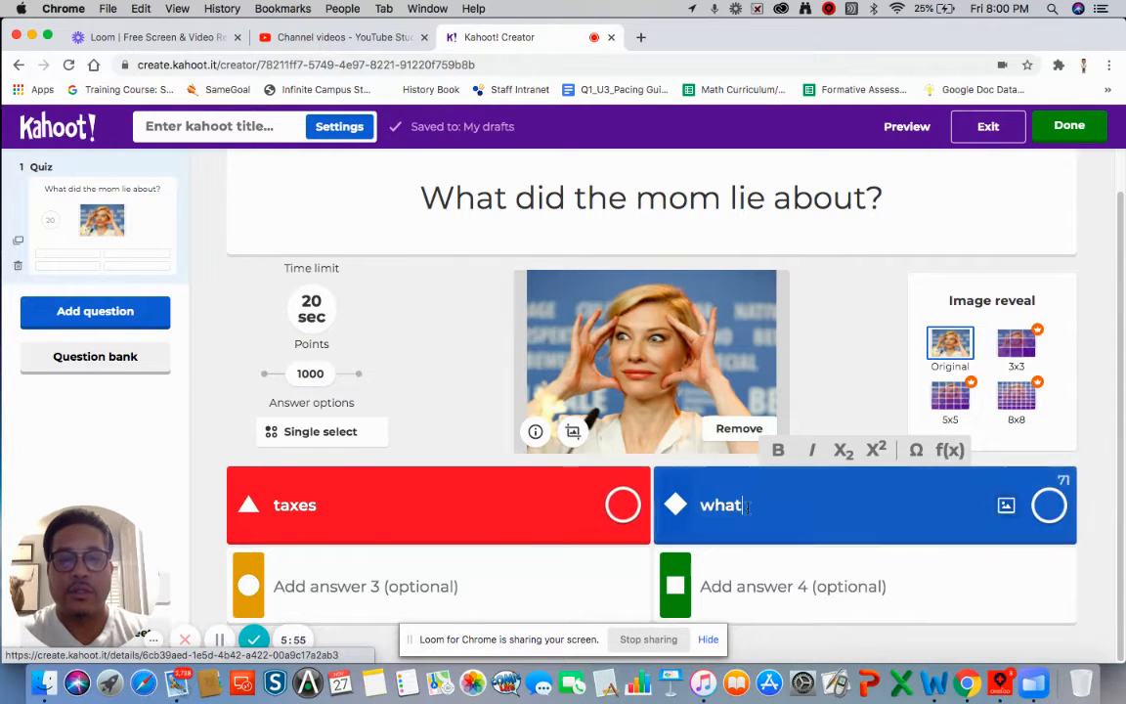
pyautogui.write(' h')
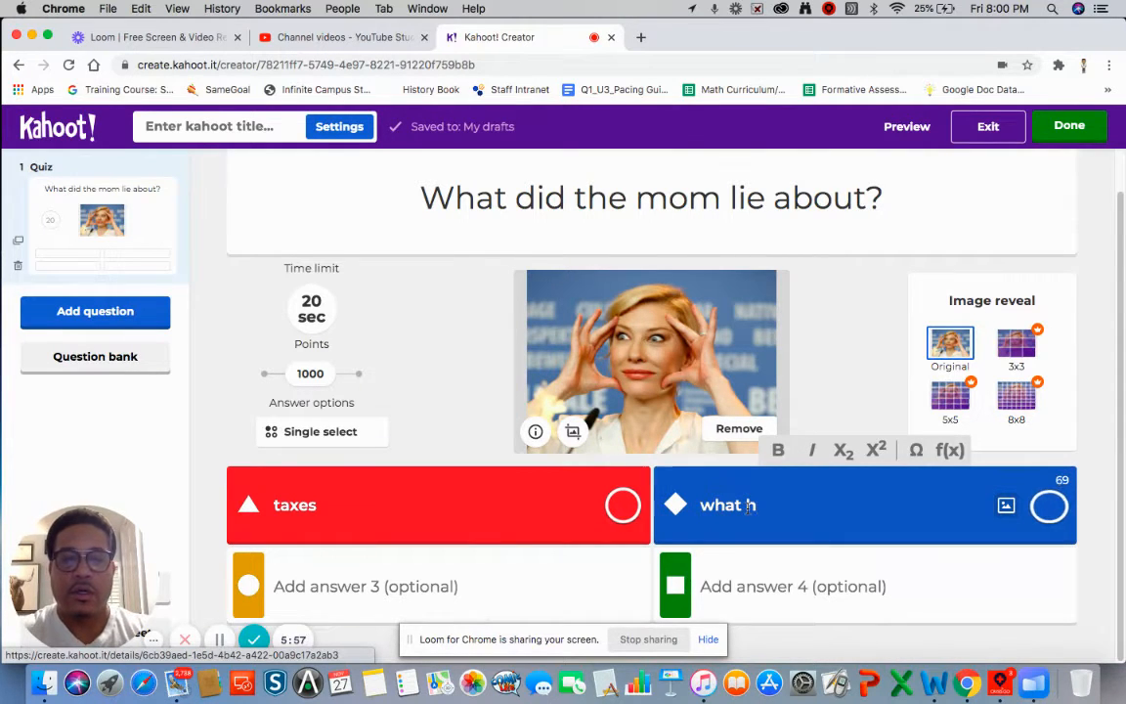
pyautogui.write('er and the s')
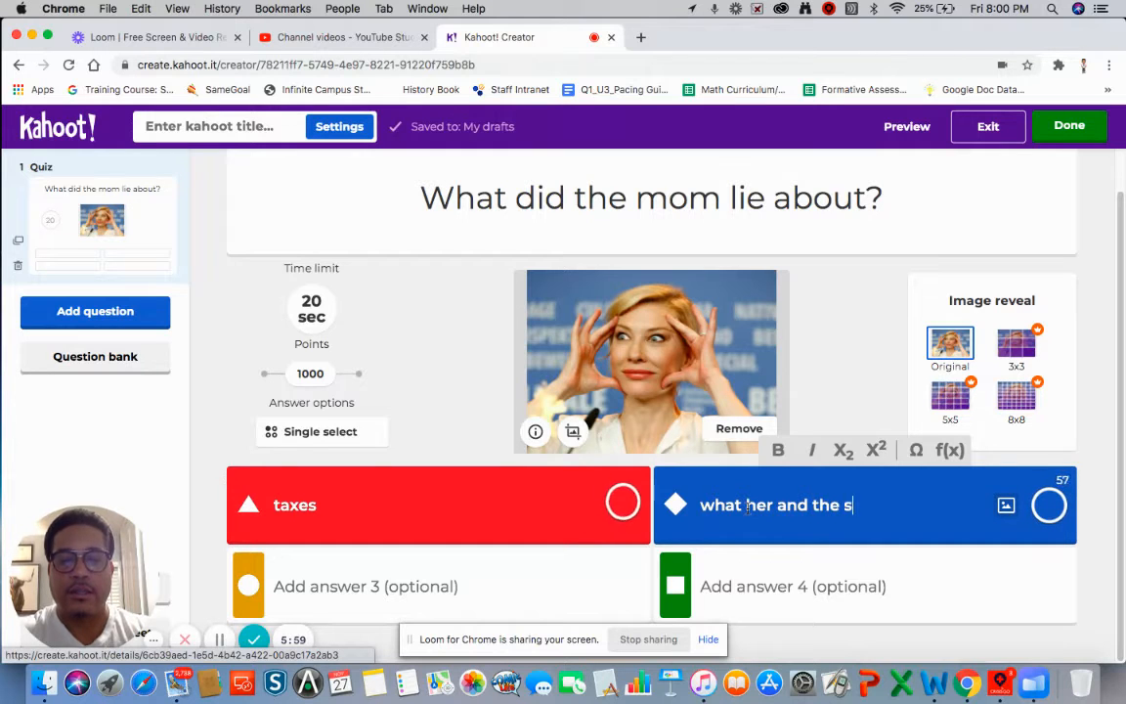
pyautogui.write('on ar')
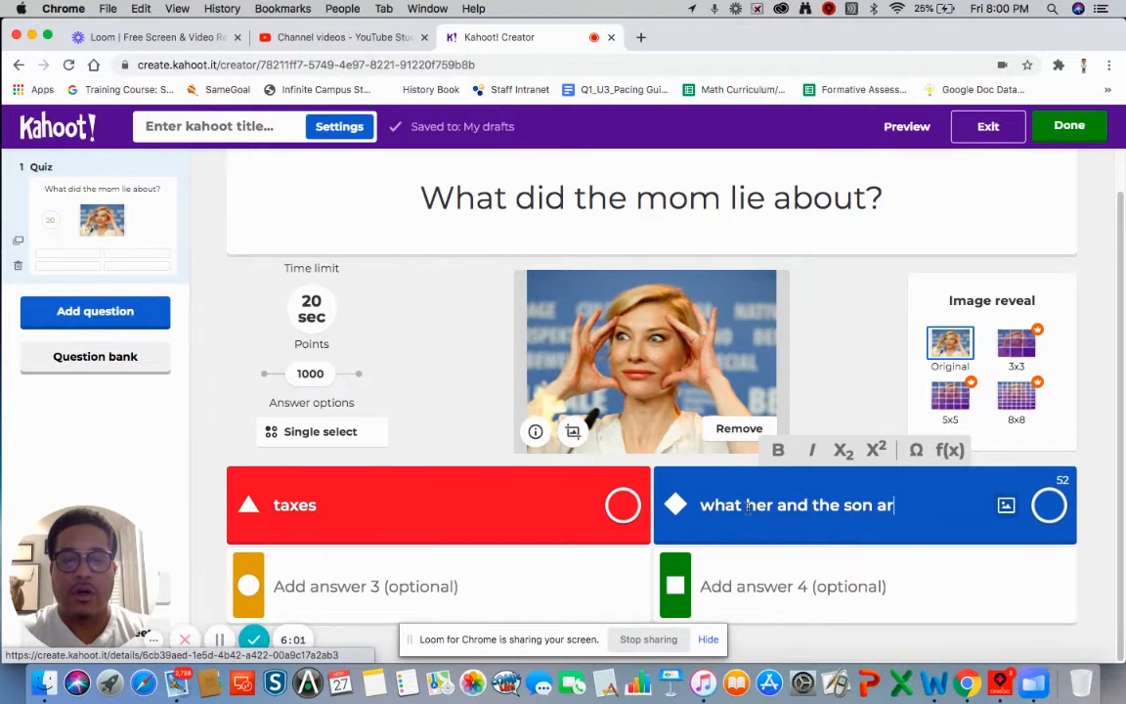
pyautogui.write('gued about')
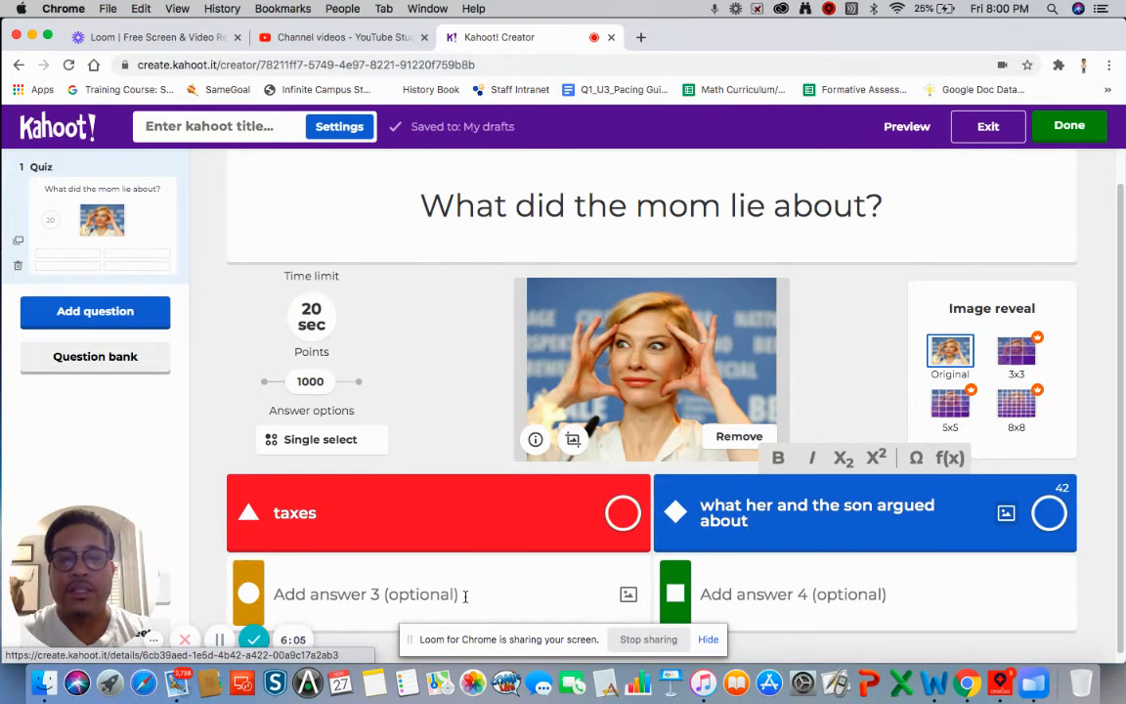
pyautogui.scroll(-1, 465, 596)
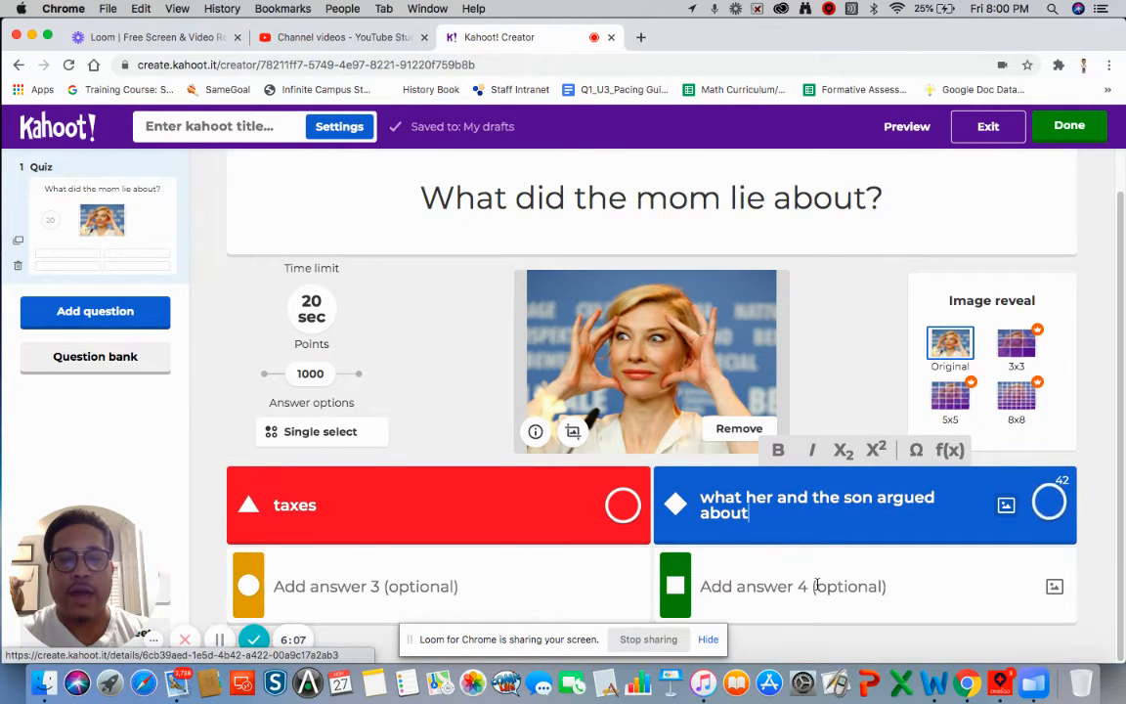
pyautogui.click(436, 591)
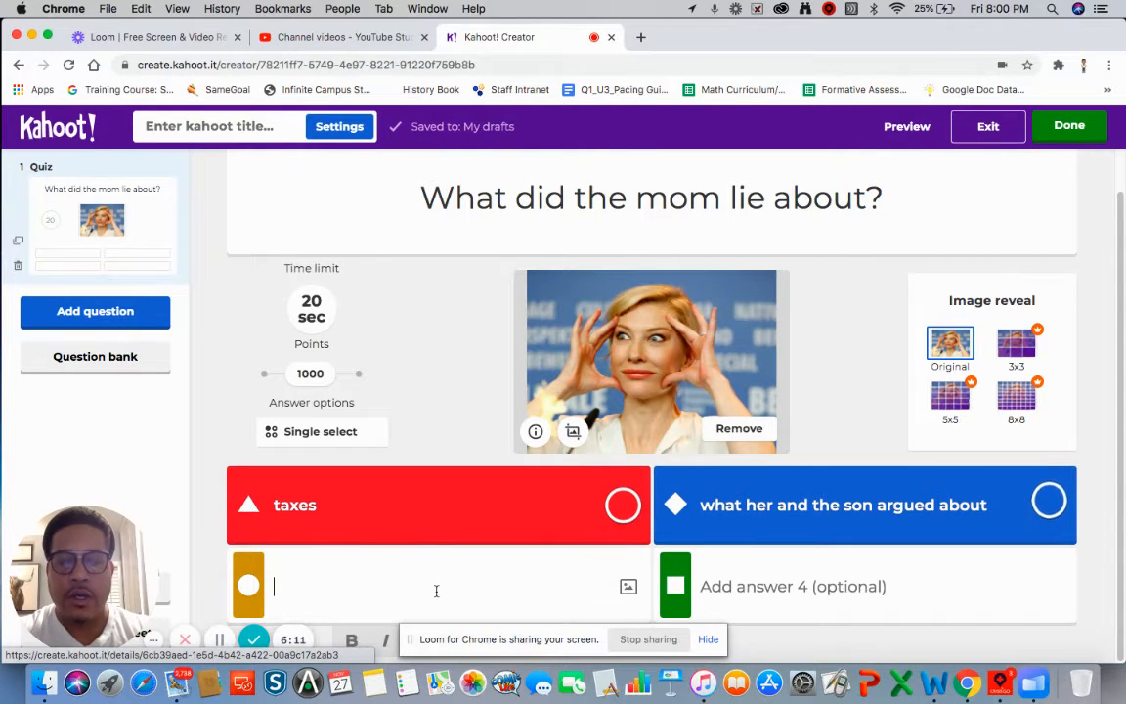
pyautogui.write('her ')
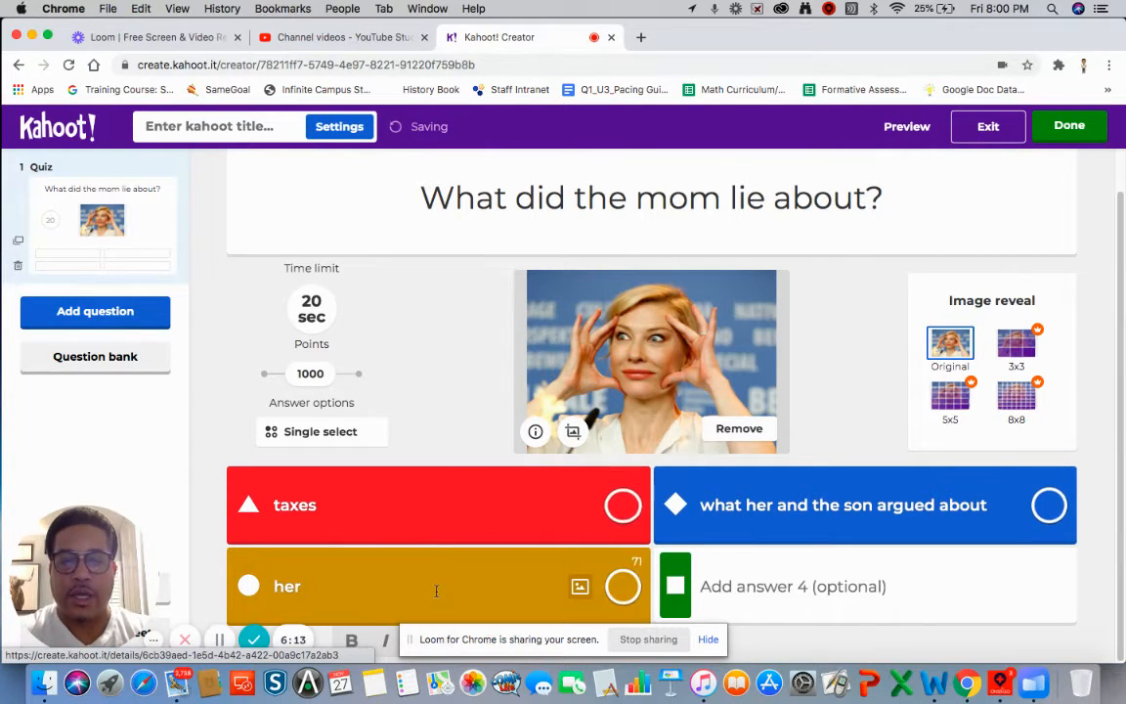
pyautogui.write('weight')
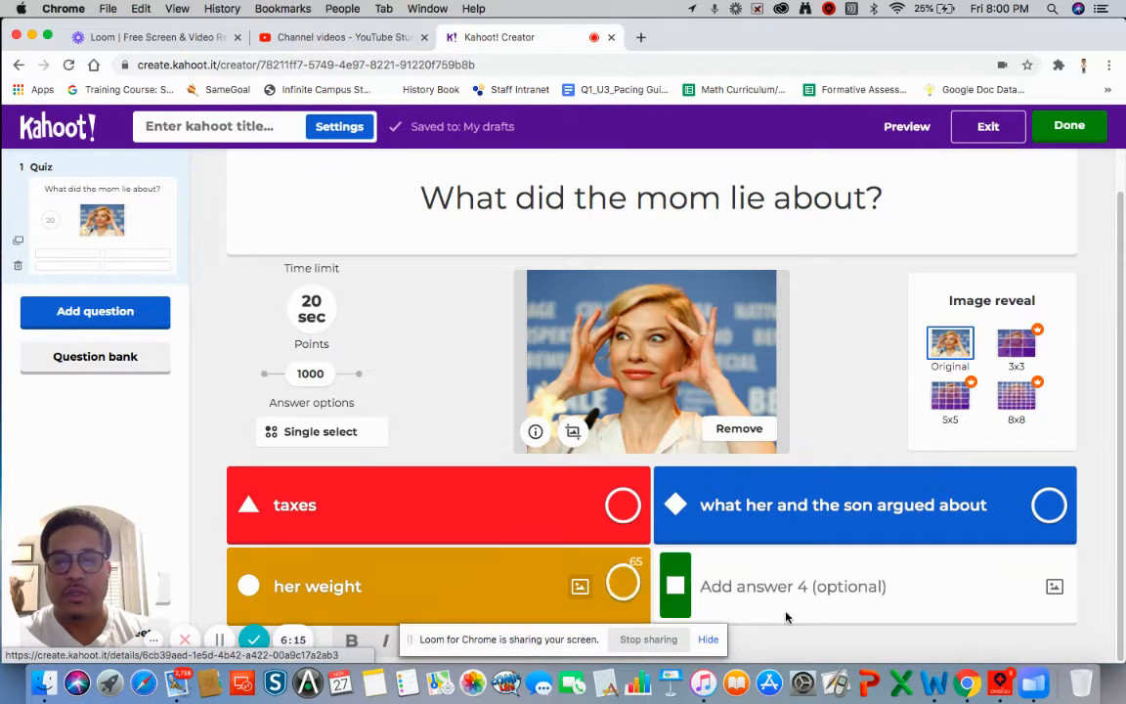
pyautogui.click(754, 590)
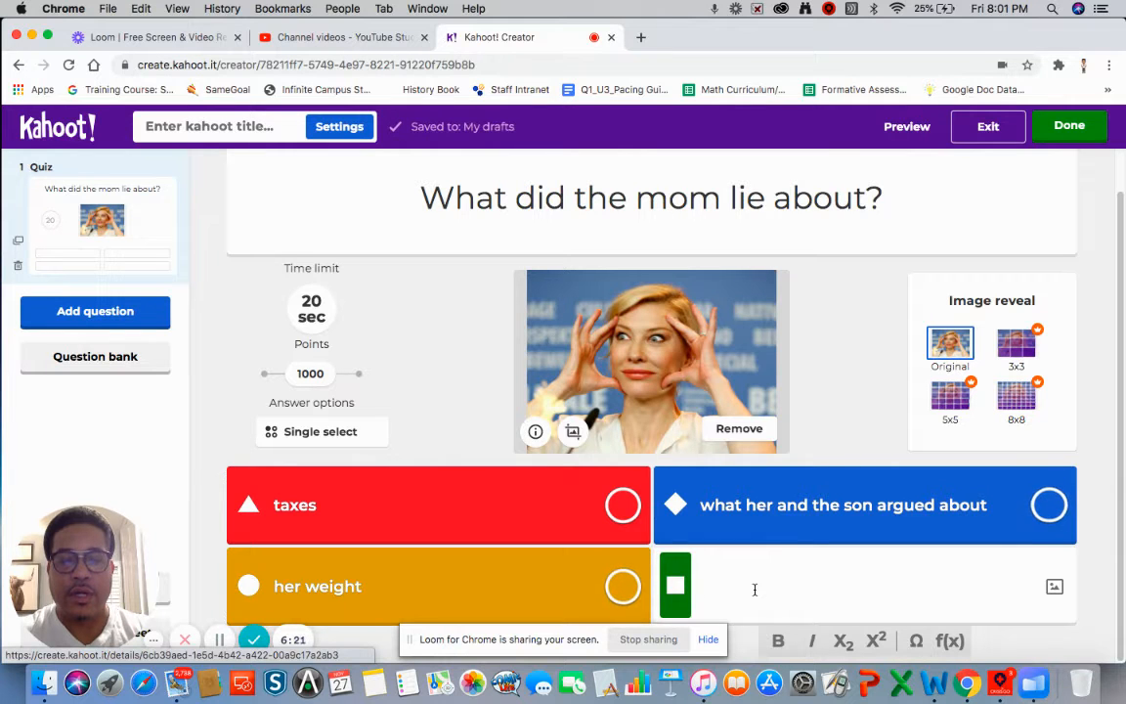
pyautogui.write('what her name ')
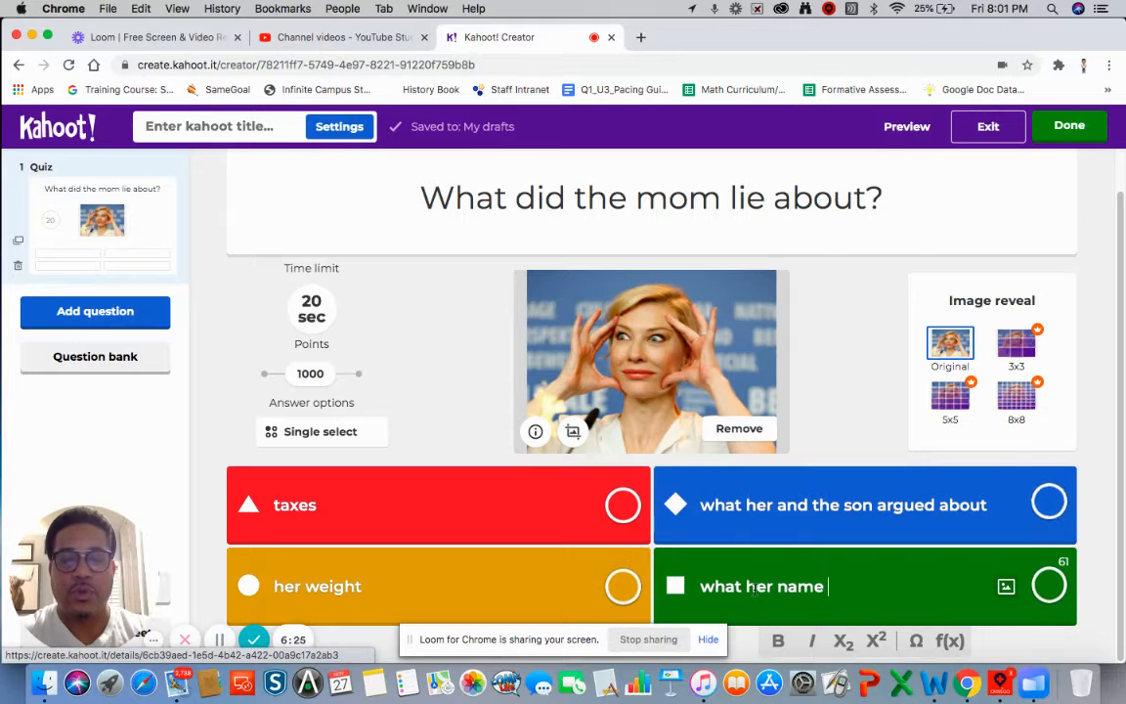
pyautogui.write('was')
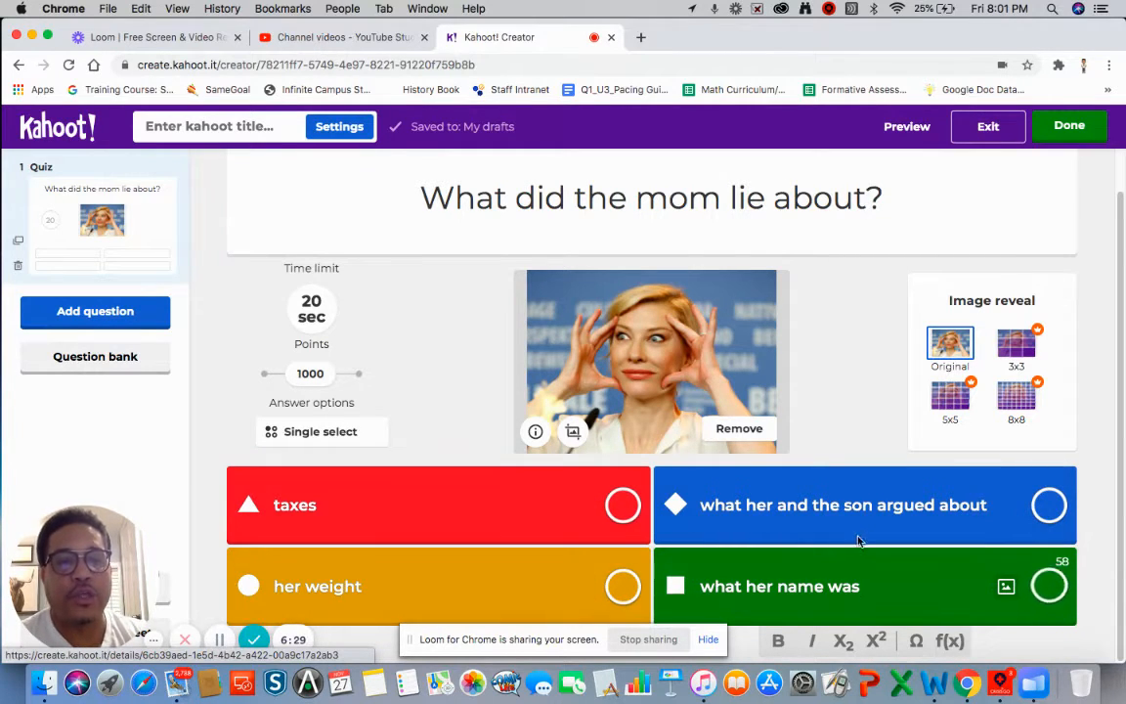
# - Mark 'what her and the son argued about' as correct, then add a blank second Quiz question
pyautogui.click(1047, 506)
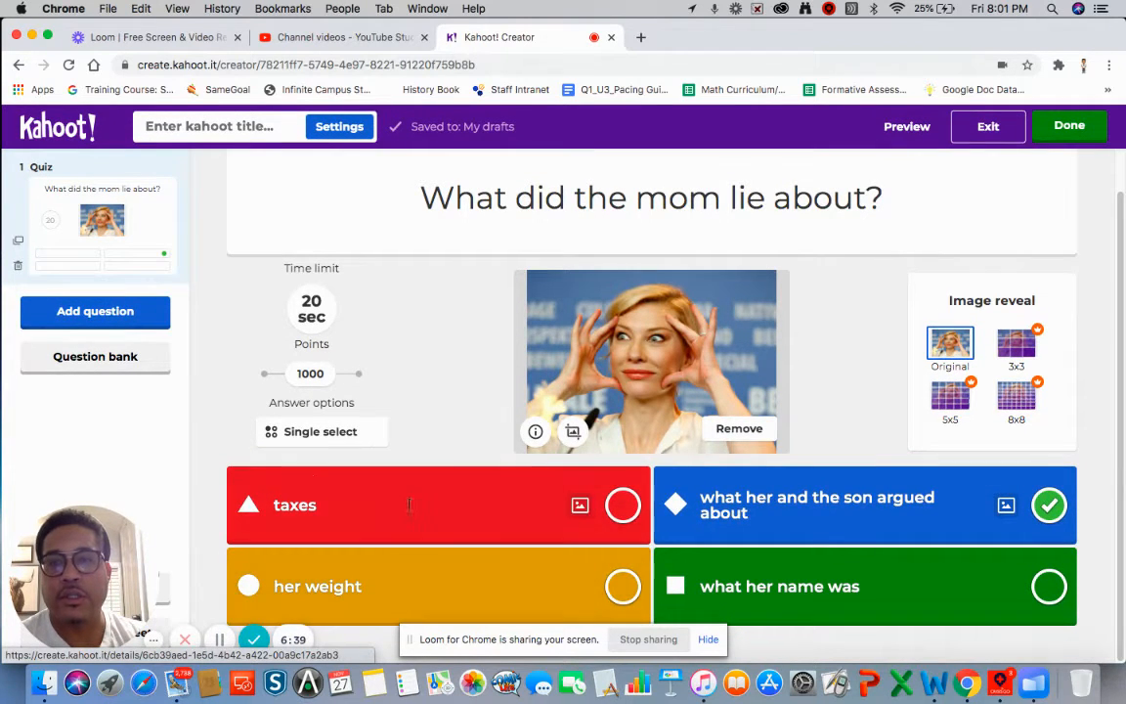
pyautogui.click(144, 324)
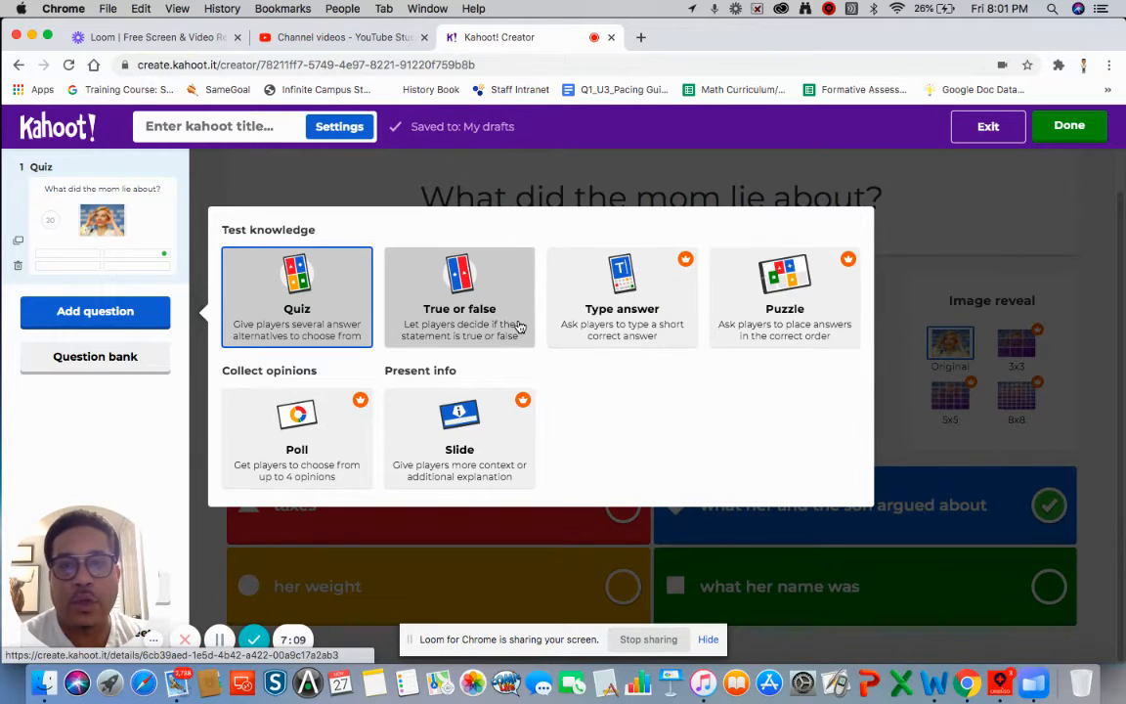
pyautogui.click(337, 306)
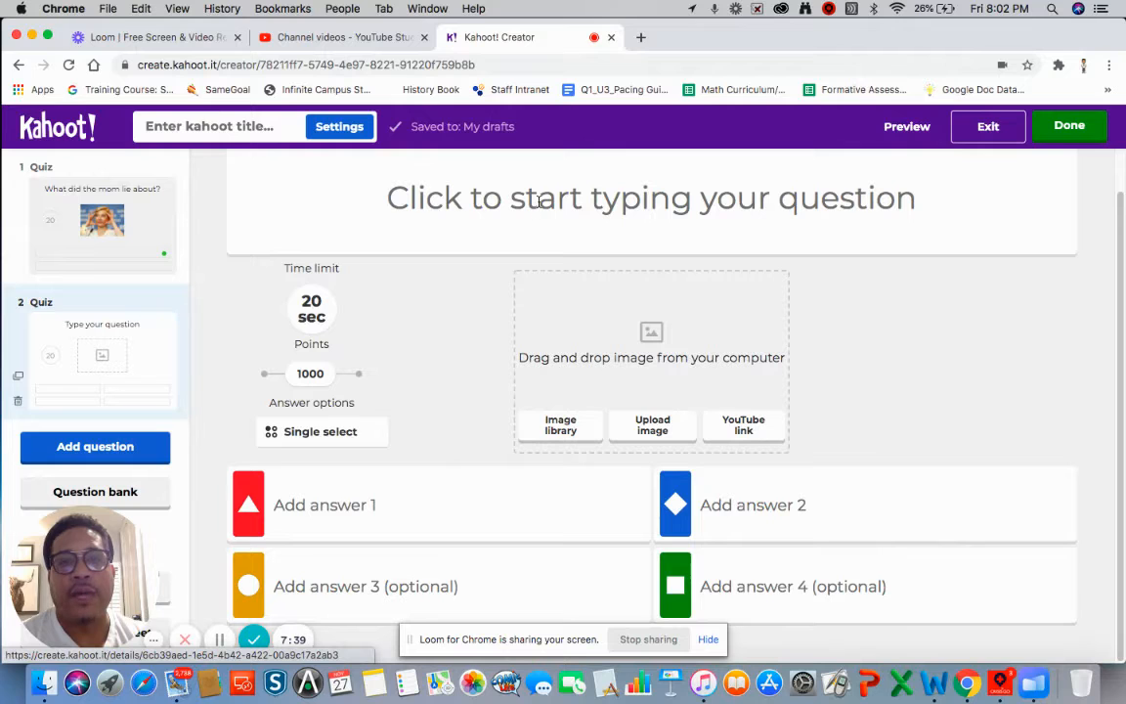
# - Try Done, then go back to editing after the 'can't be played' warning about question 2
pyautogui.click(1069, 137)
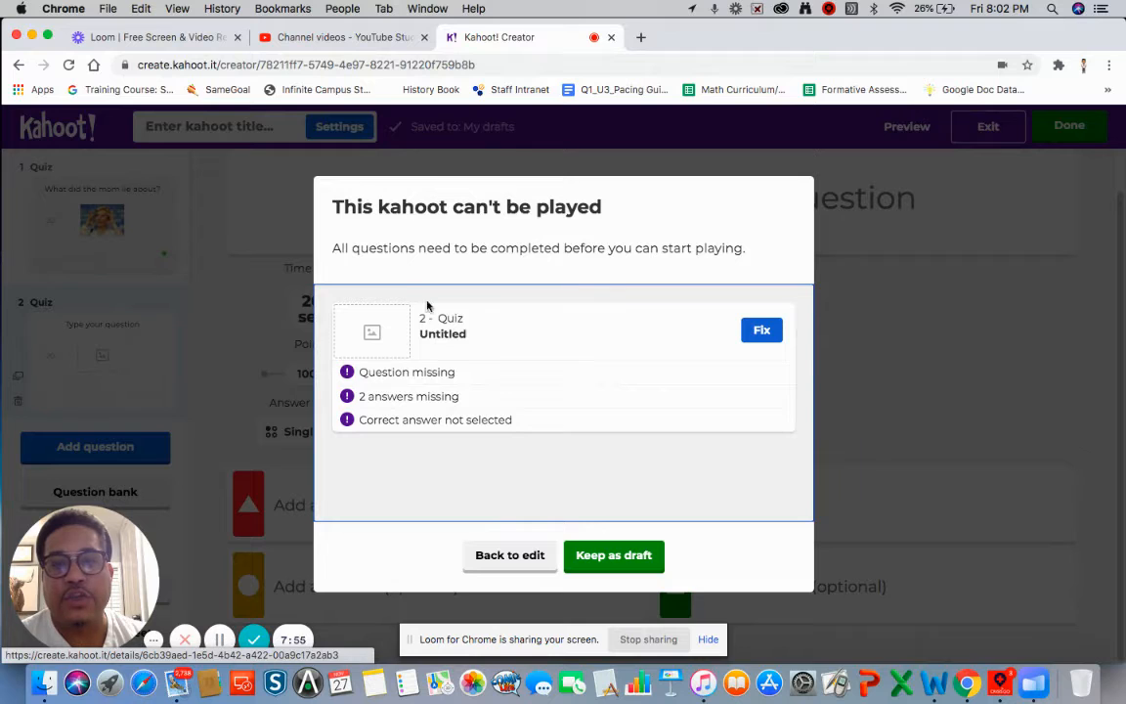
pyautogui.click(523, 565)
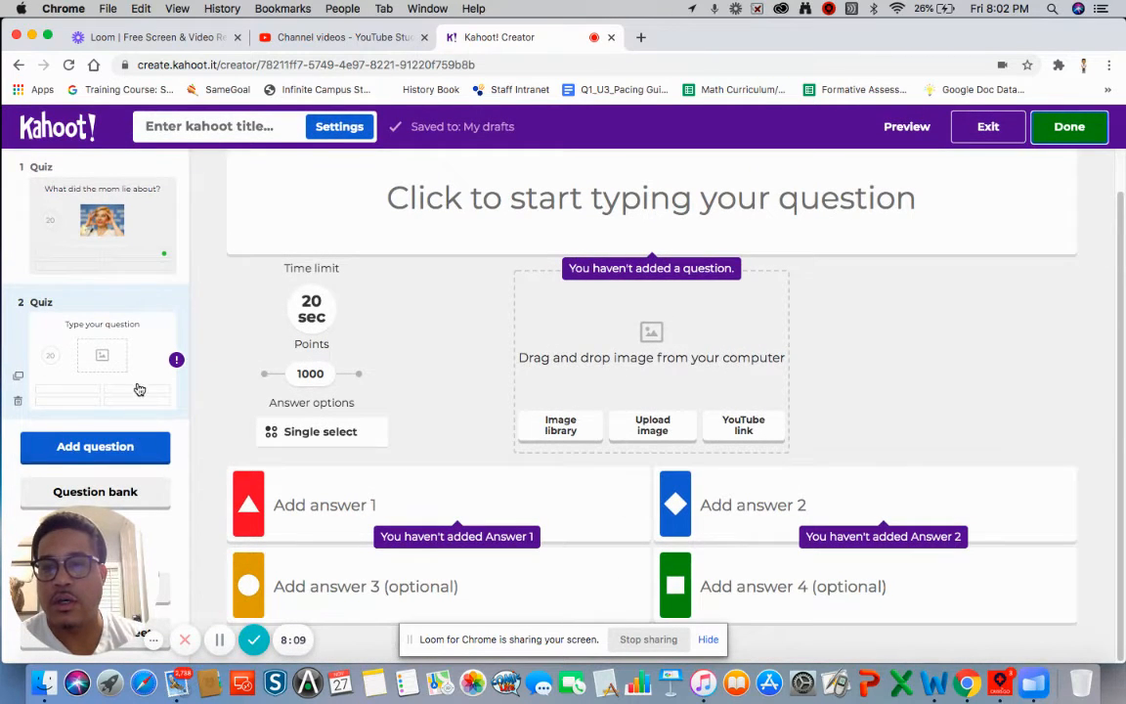
# - Delete the blank question 2 and choose Done to reach the title prompt
pyautogui.click(19, 402)
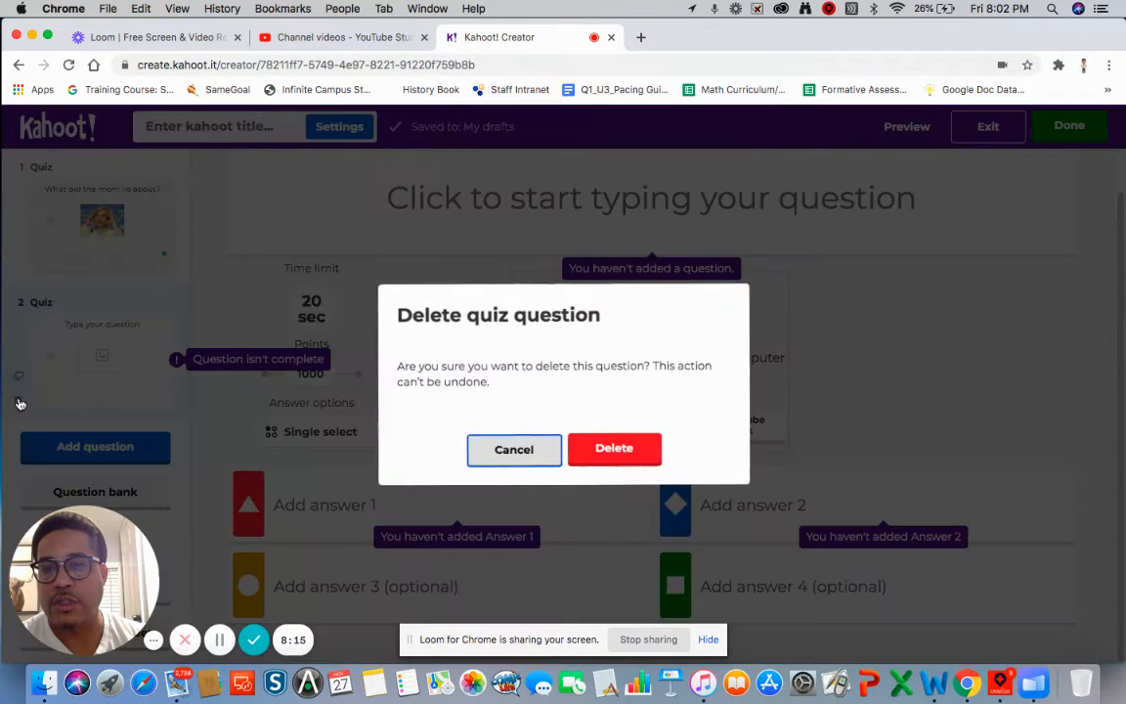
pyautogui.click(630, 452)
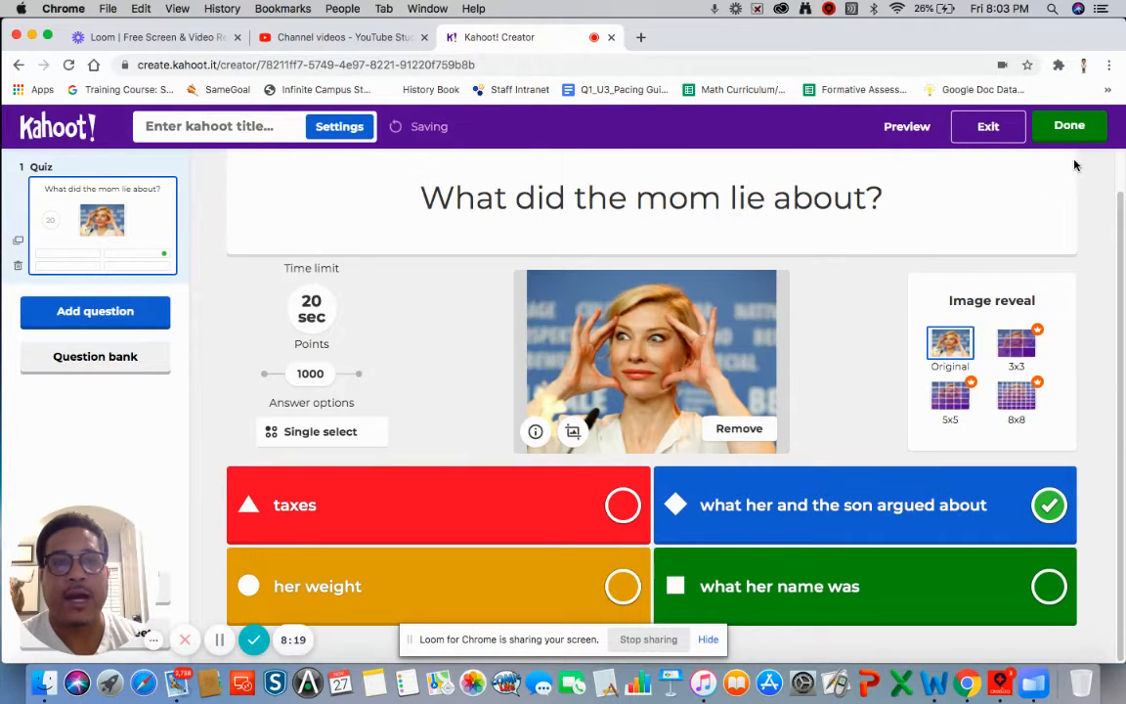
pyautogui.click(1069, 130)
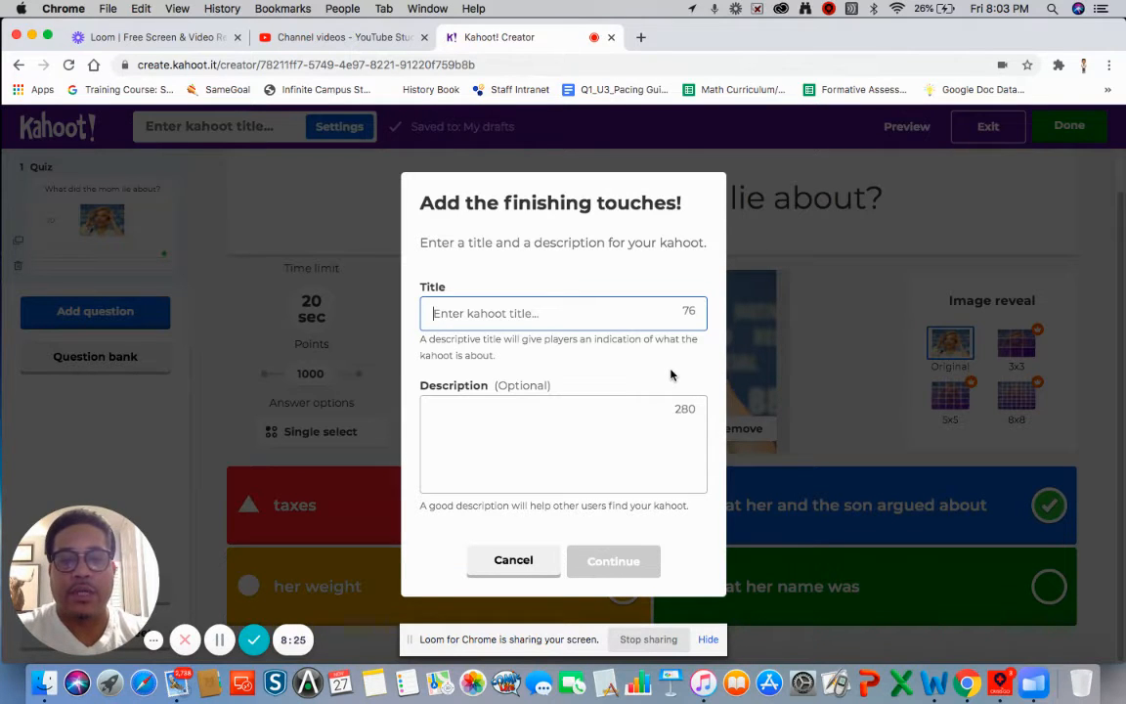
# - Title the kahoot 'American Son Review' and continue to save it
pyautogui.write('American SOn')
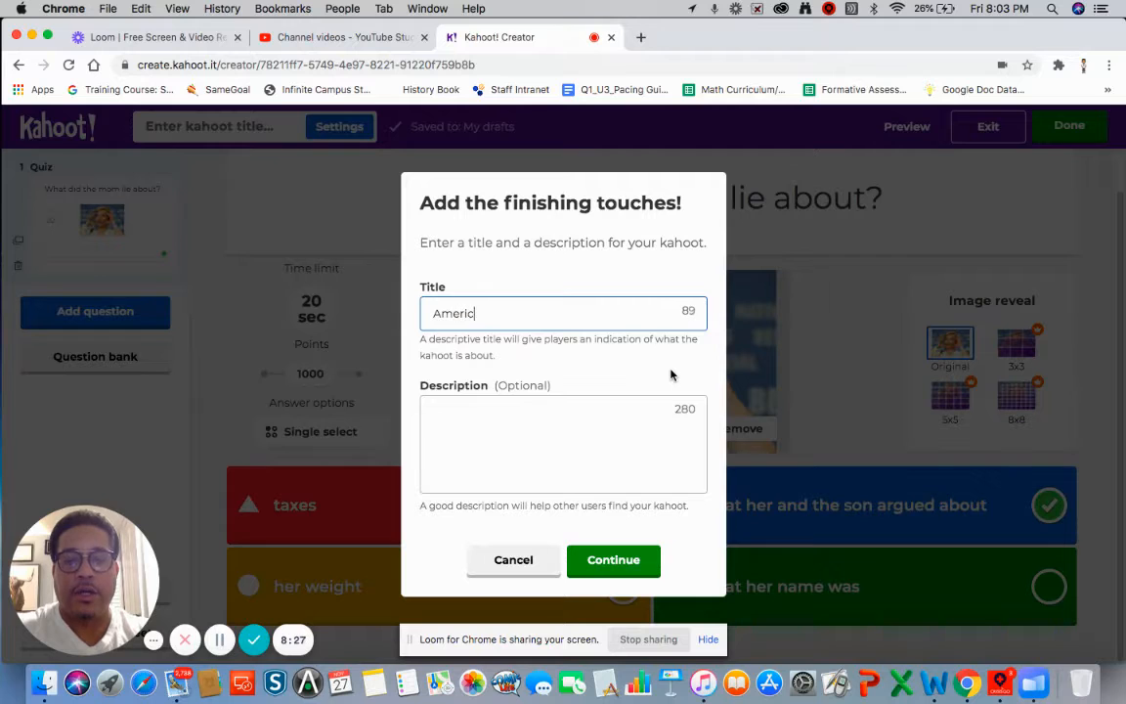
pyautogui.press('BackSpace')
pyautogui.press('BackSpace')
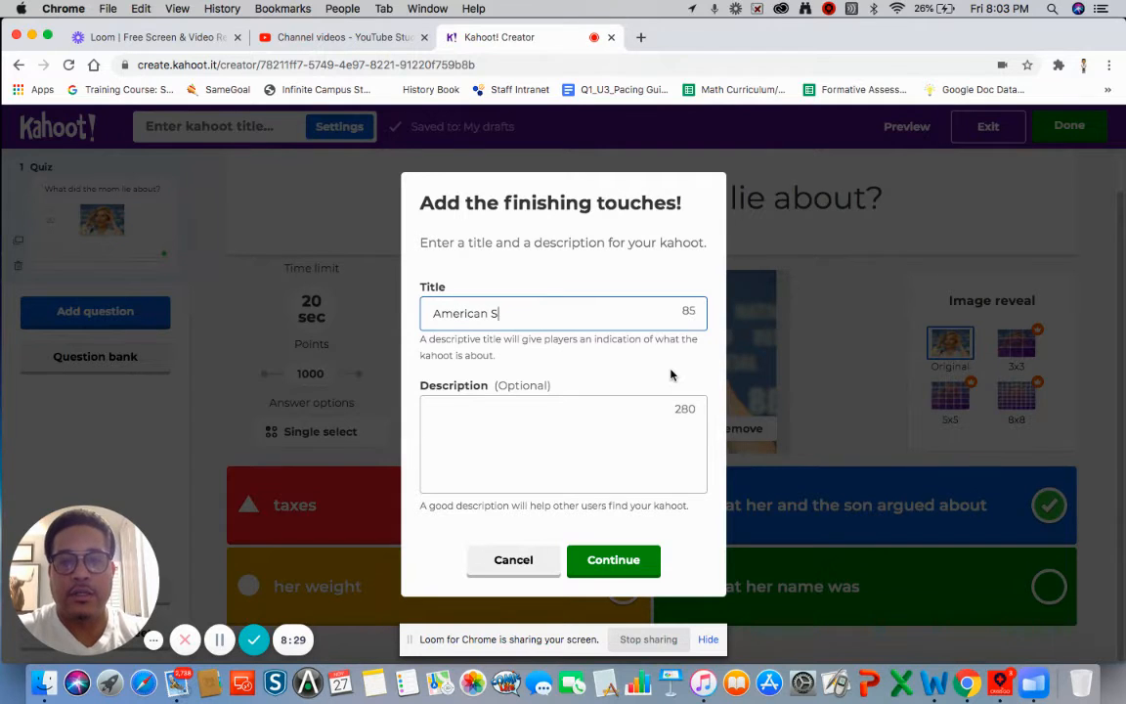
pyautogui.write('on Review')
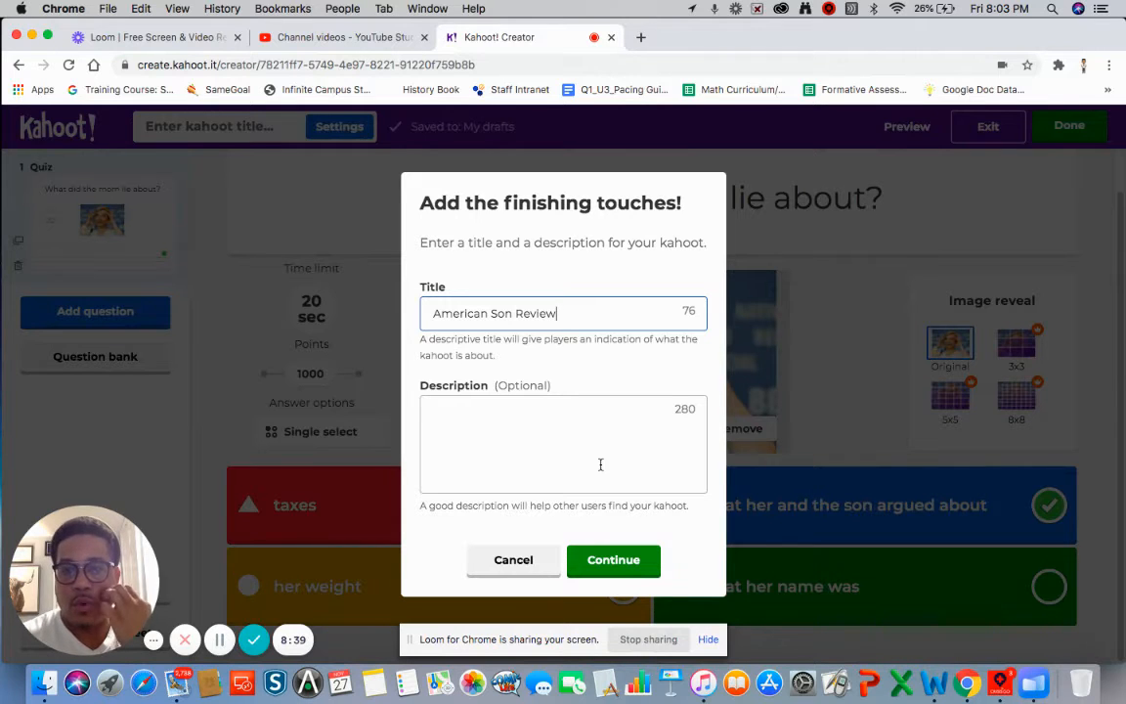
pyautogui.click(625, 559)
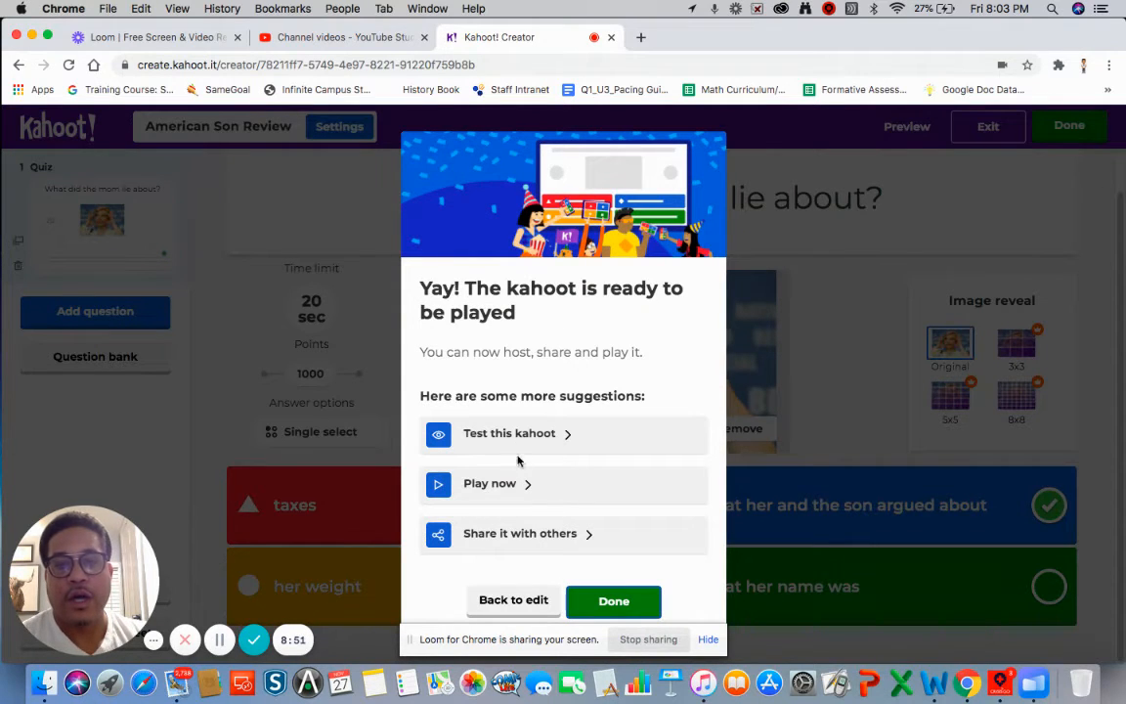
# - Choose Play now and pick Teach to host the kahoot as a live class game
pyautogui.click(499, 484)
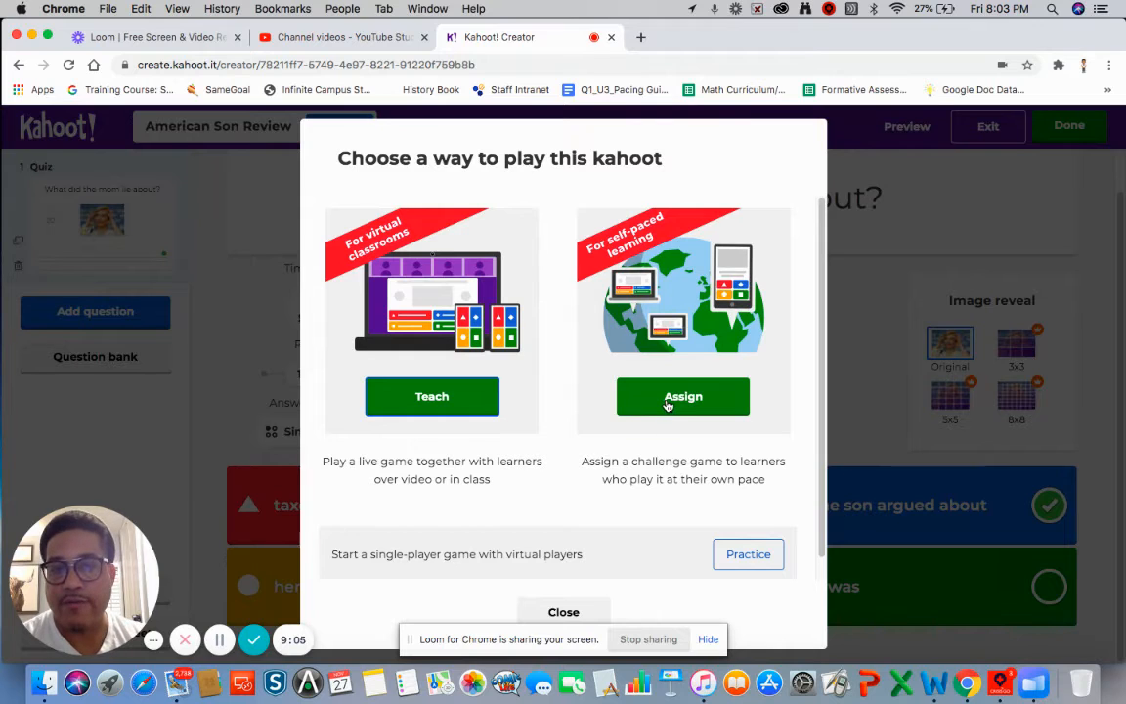
pyautogui.click(428, 396)
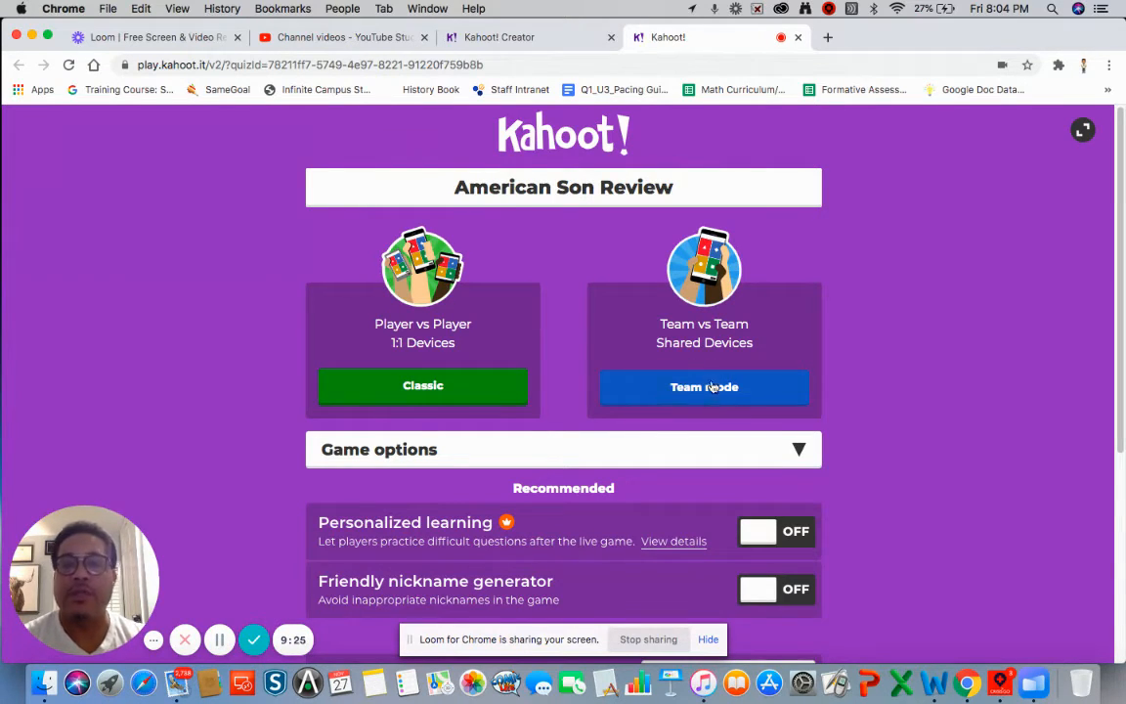
# - Launch the game in Classic mode, mute the lobby music, and open a new browser tab
pyautogui.click(414, 393)
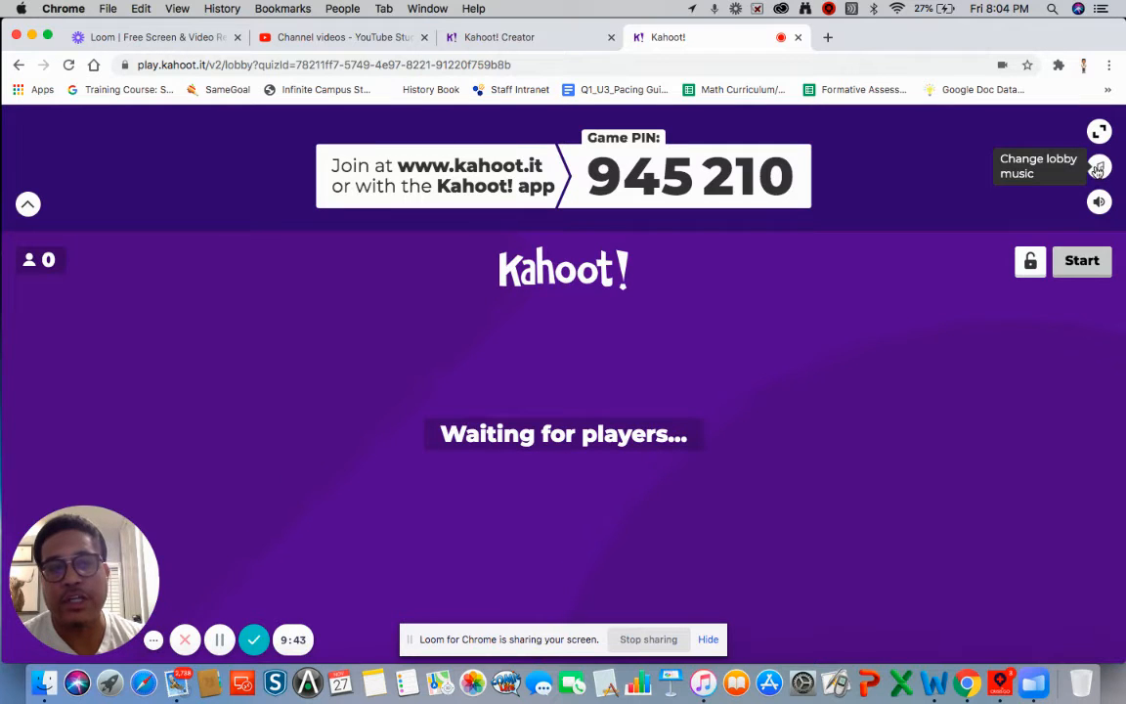
pyautogui.click(1101, 202)
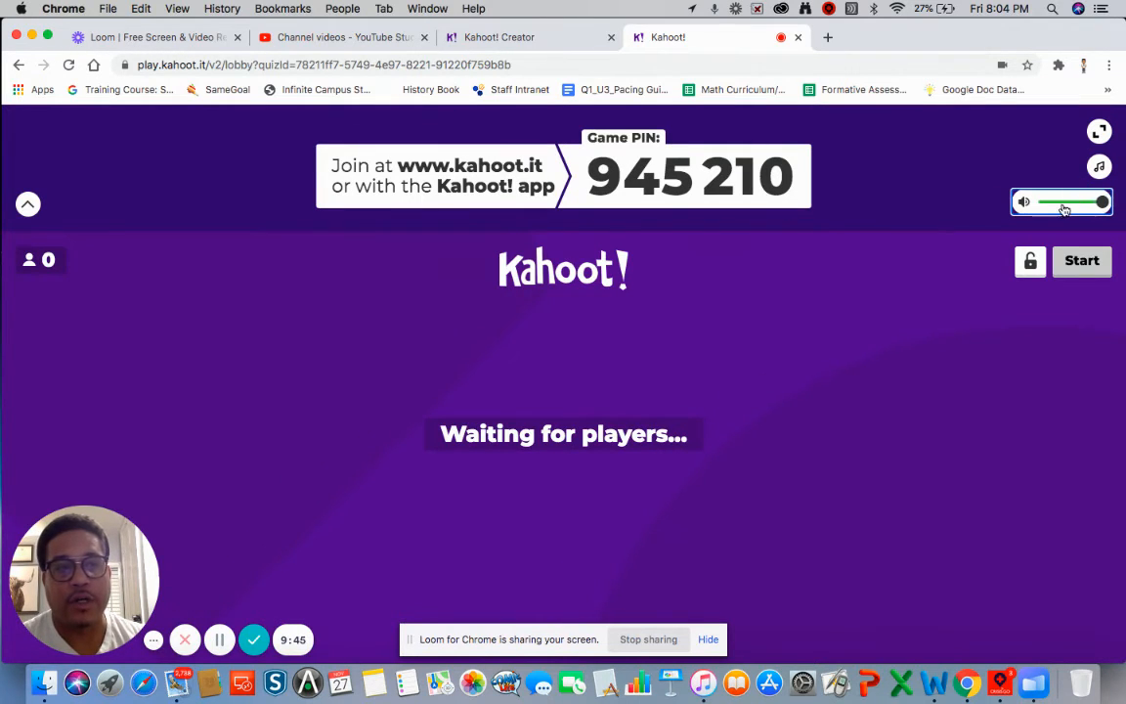
pyautogui.moveTo(1102, 203); pyautogui.dragTo(1044, 203)
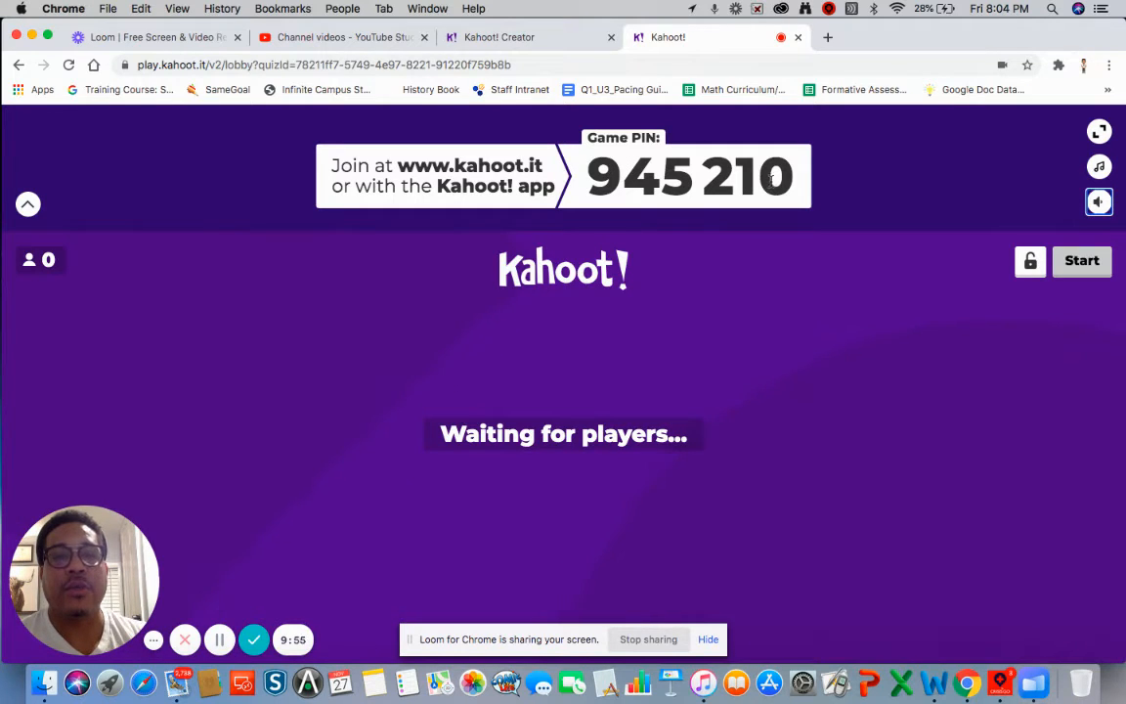
pyautogui.click(829, 45)
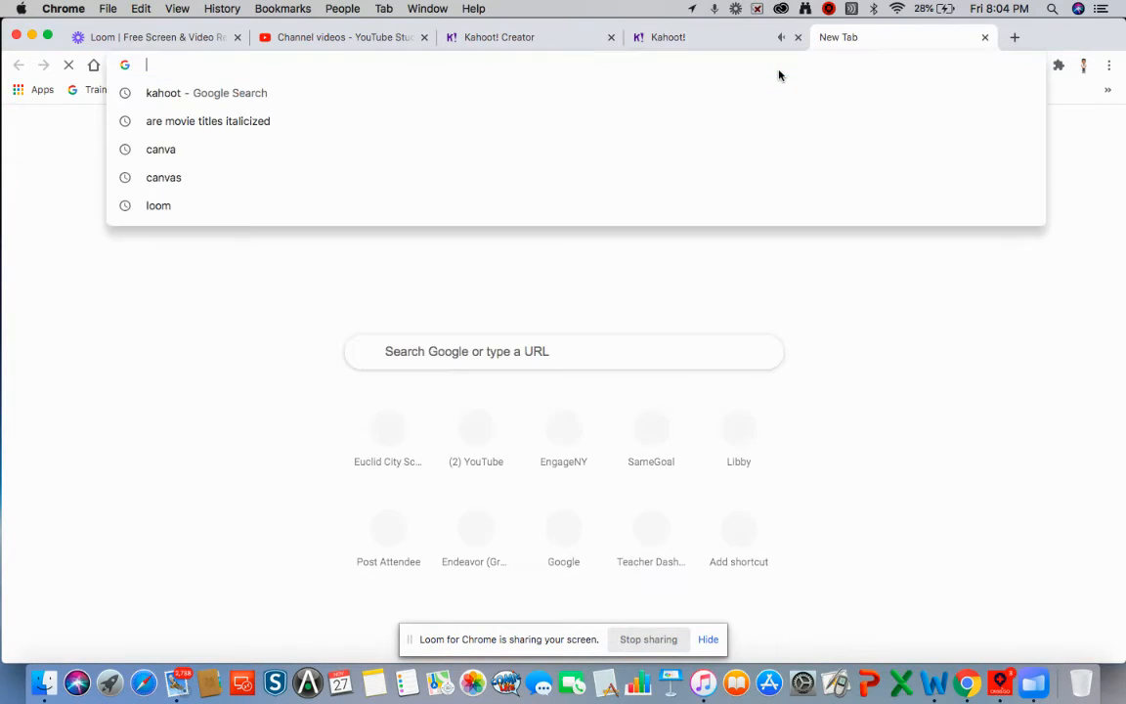
# - Load kahoot.it in the new tab to reach the player join page
pyautogui.write('ka')
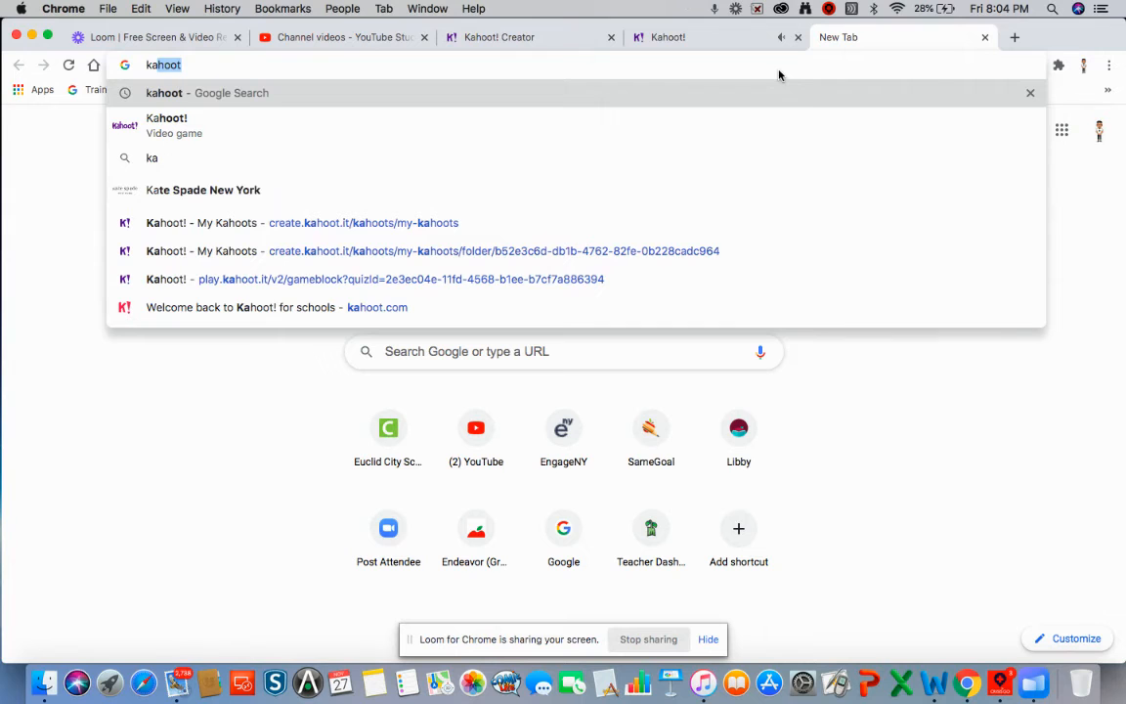
pyautogui.write('hoot.')
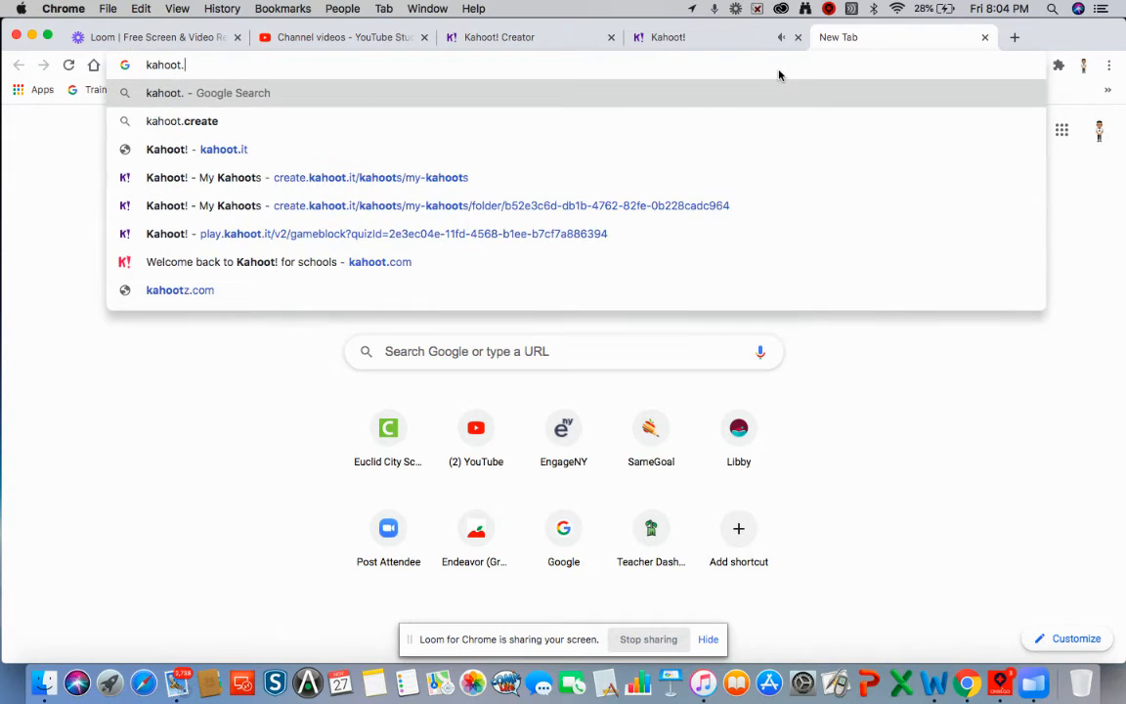
pyautogui.write('it')
pyautogui.press('Return')
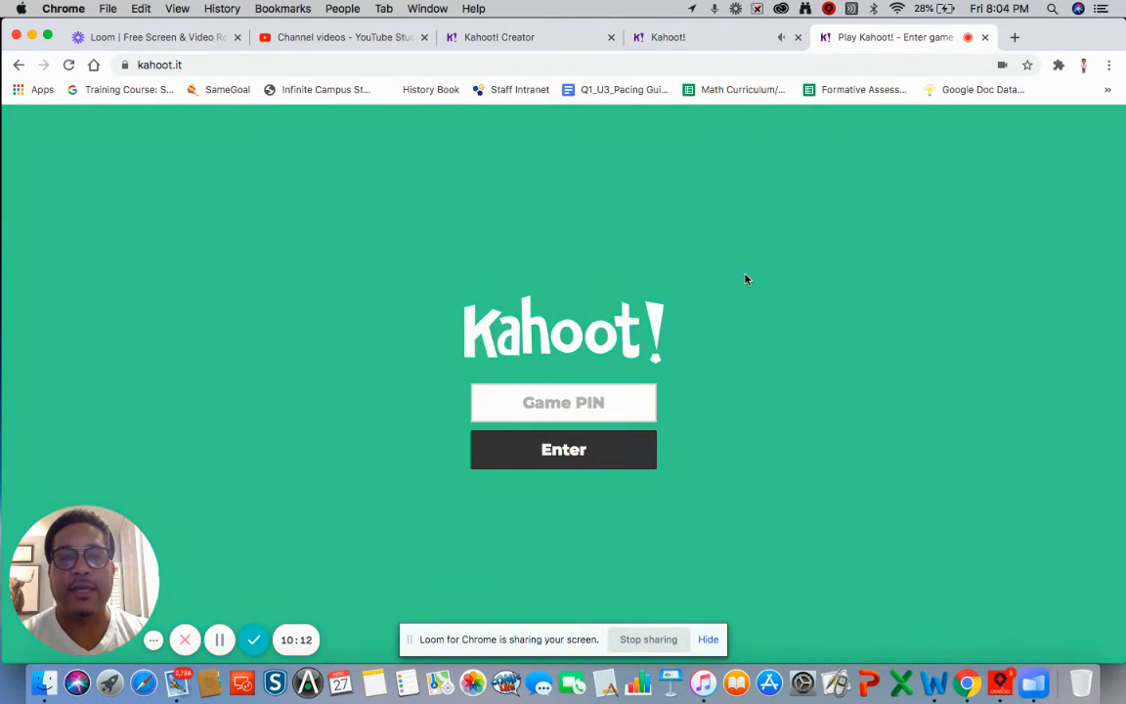
# - Enter the host lobby's Game PIN 945210 on the join page and submit it
pyautogui.click(684, 38)
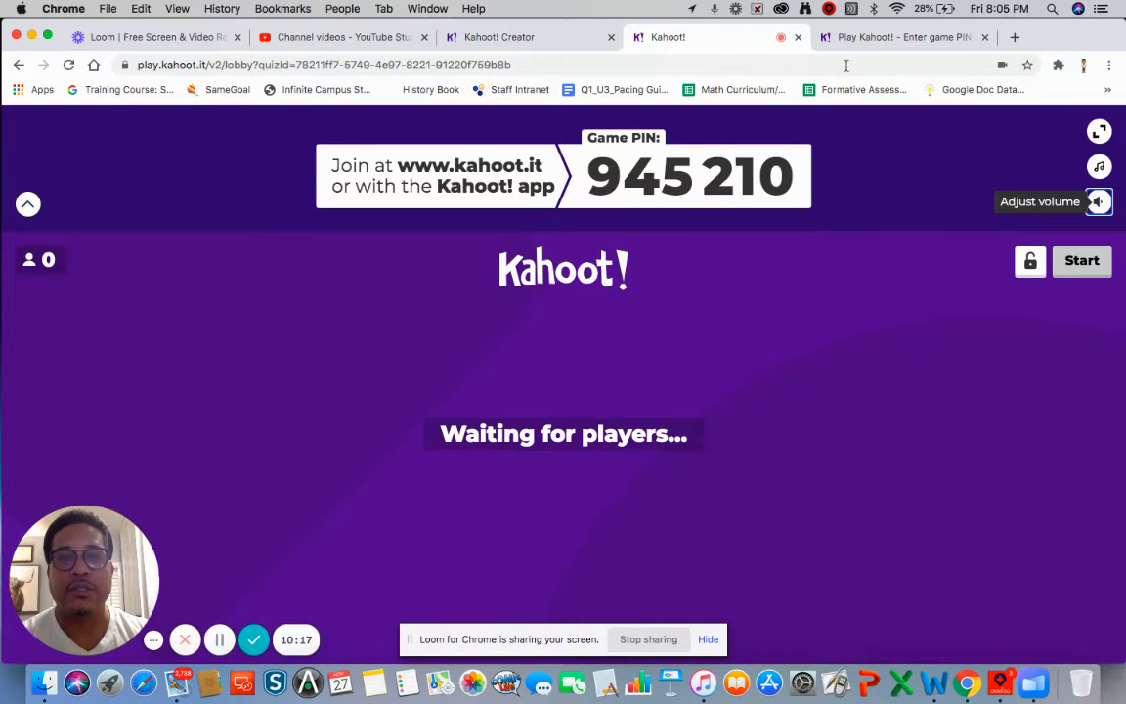
pyautogui.click(843, 37)
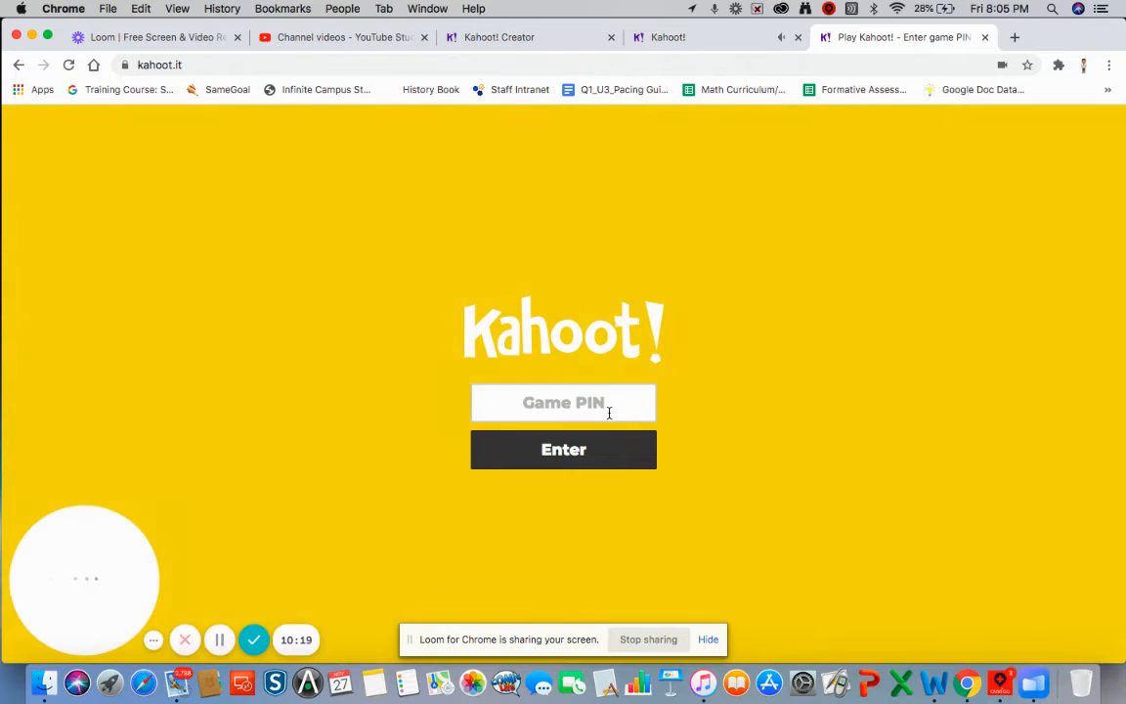
pyautogui.click(581, 450)
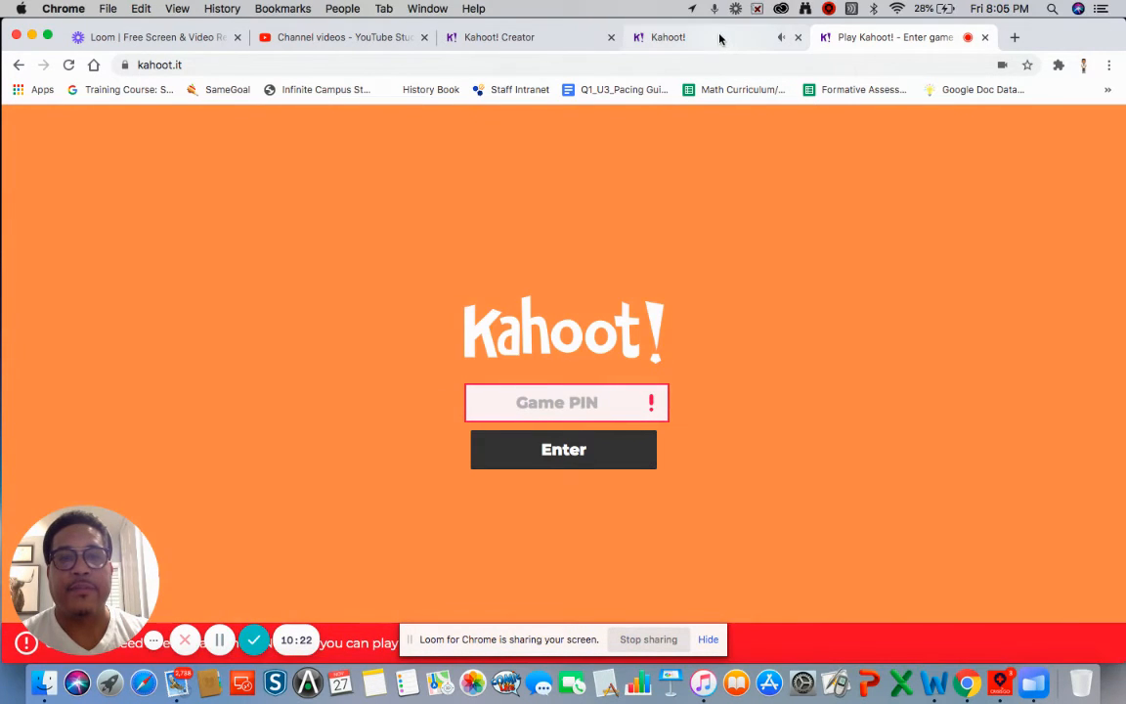
pyautogui.click(720, 39)
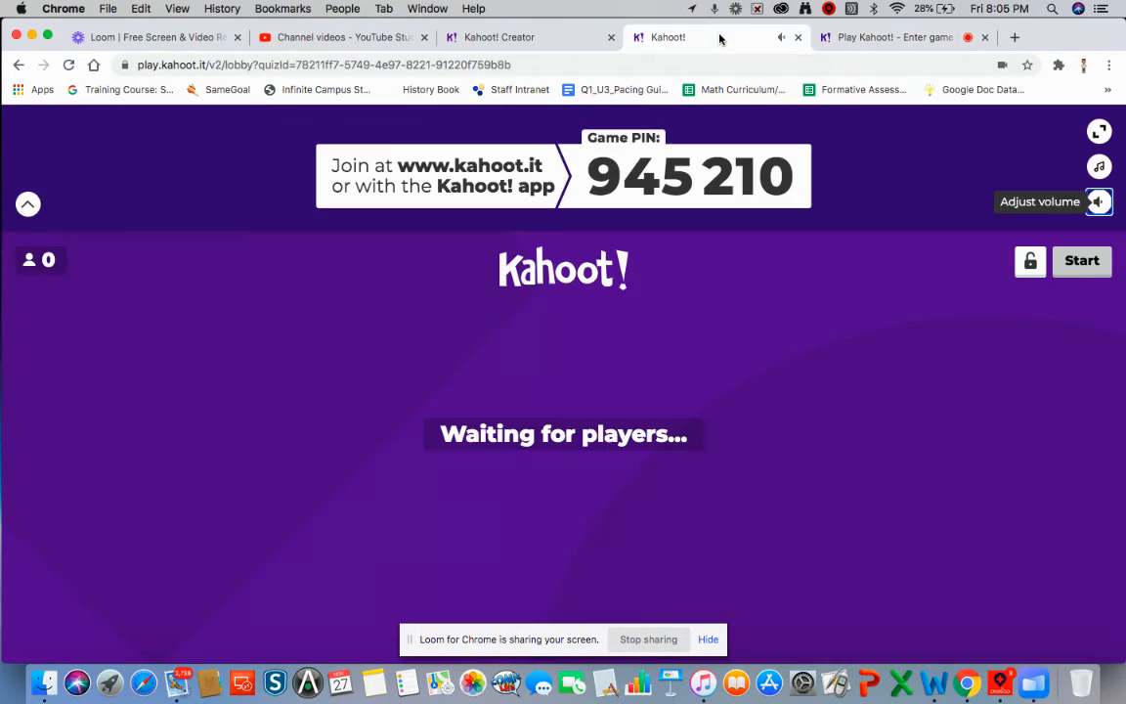
pyautogui.click(859, 37)
pyautogui.click(593, 401)
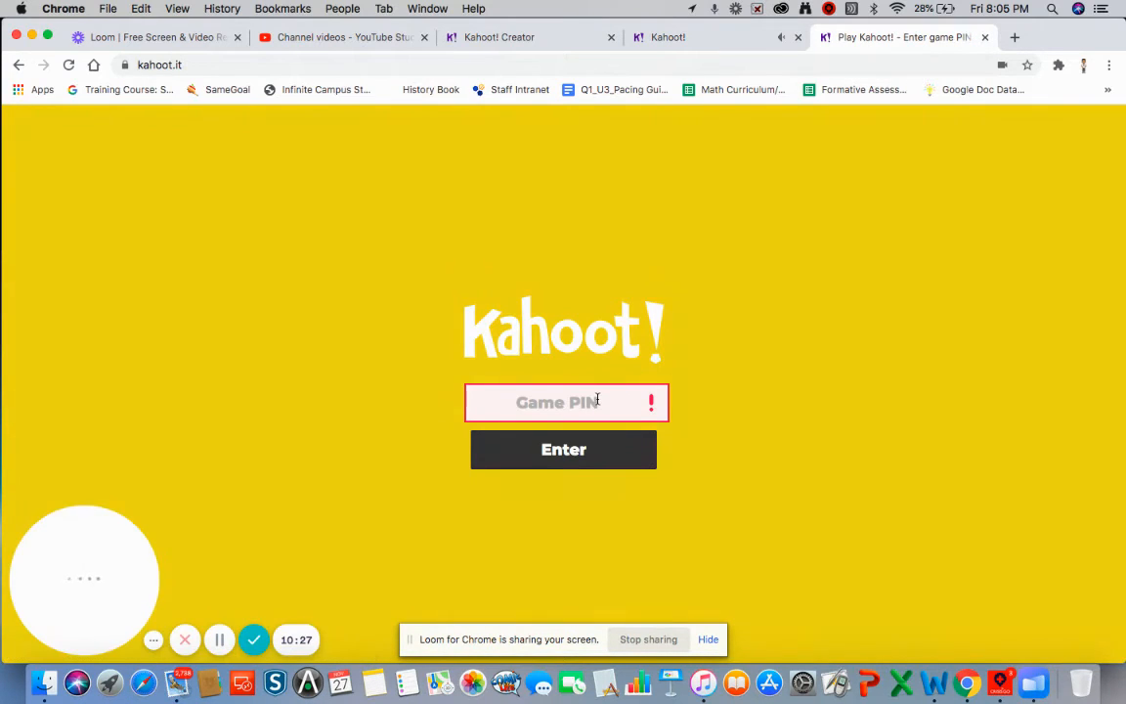
pyautogui.write('8')
pyautogui.press('BackSpace')
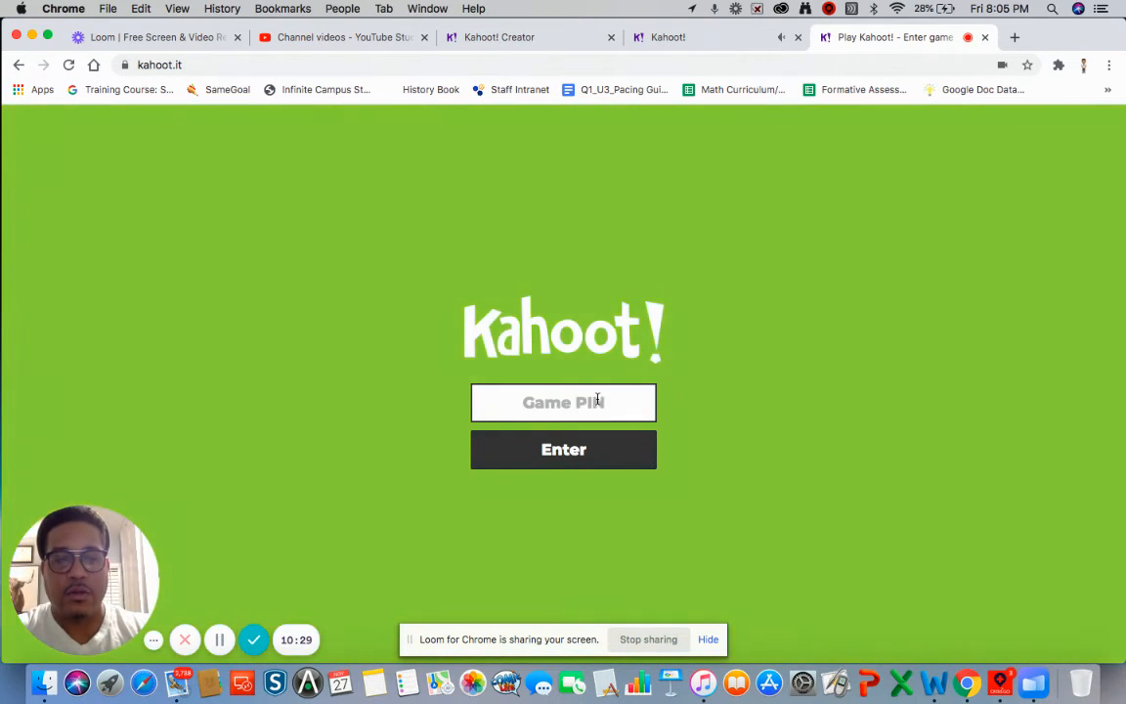
pyautogui.write('945210')
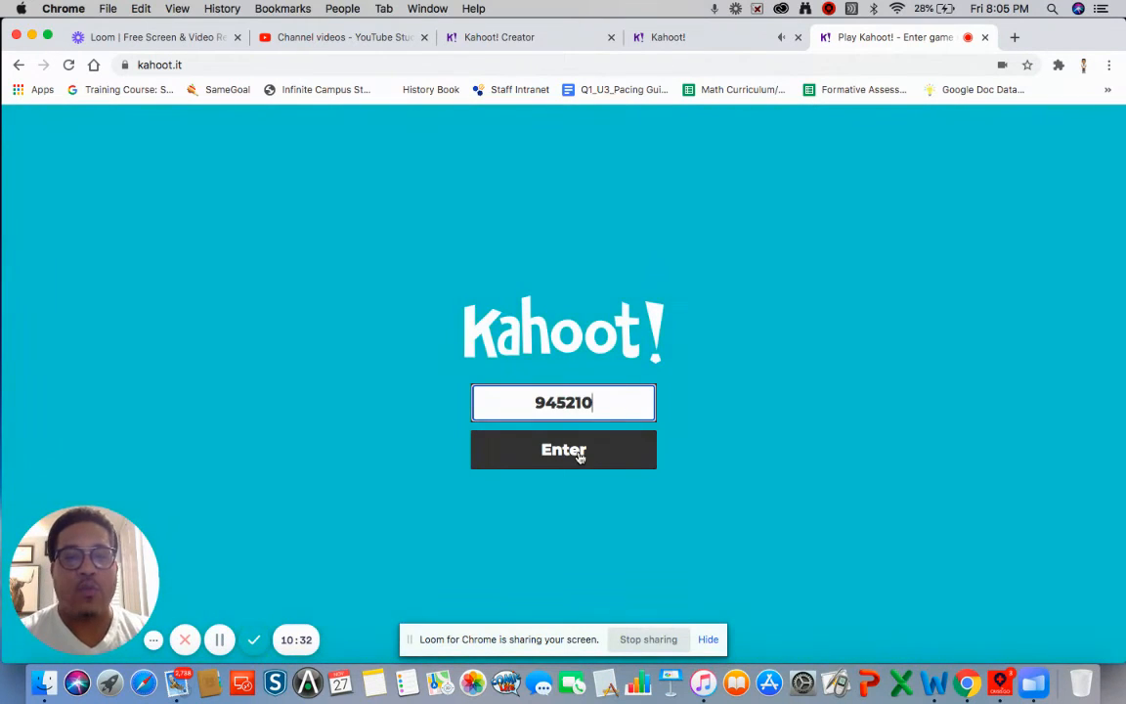
pyautogui.click(580, 455)
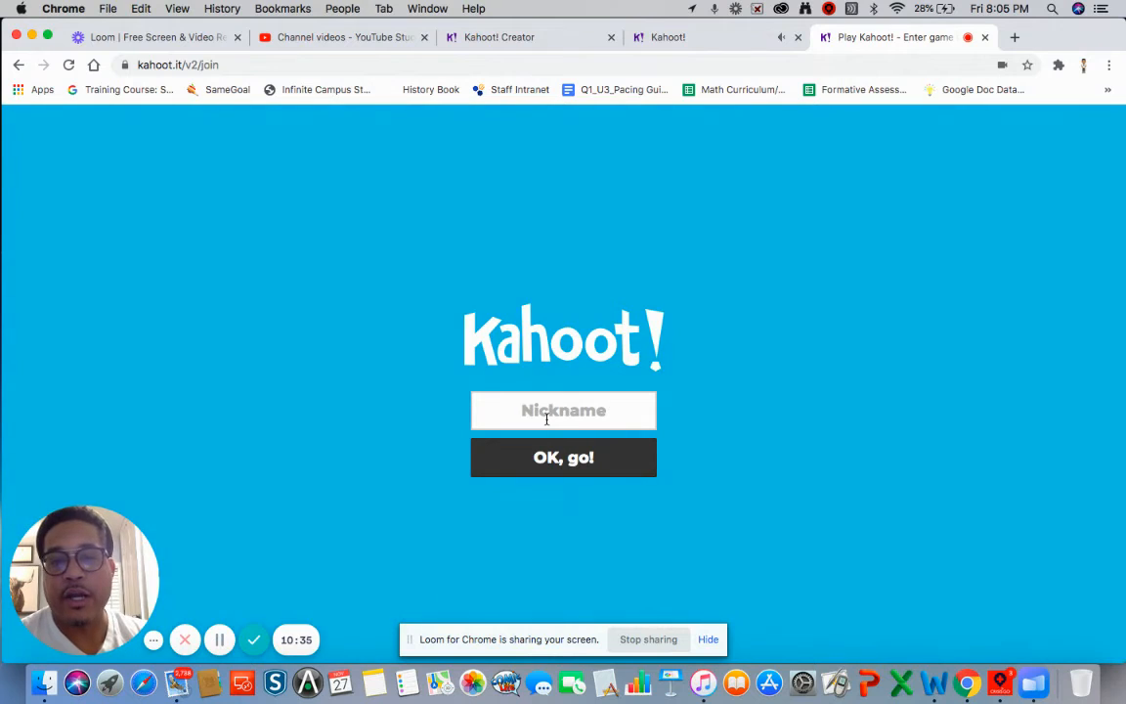
# - Type a player nickname and confirm it to join the game
pyautogui.click(546, 417)
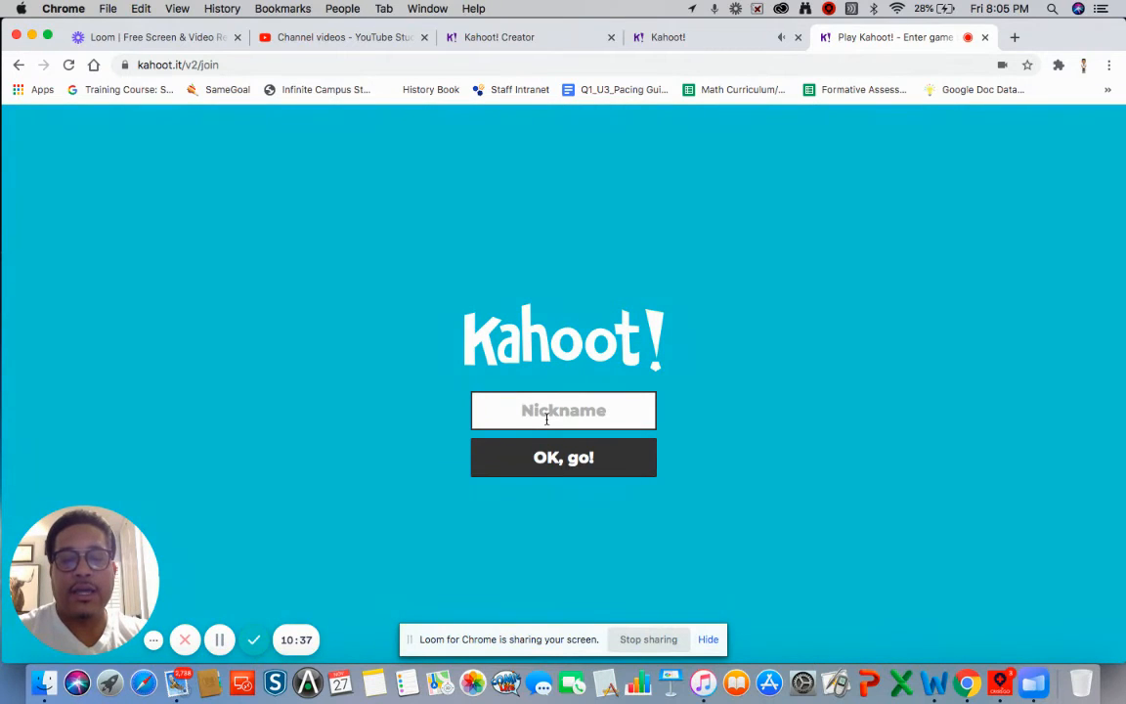
pyautogui.write('Just Mis')
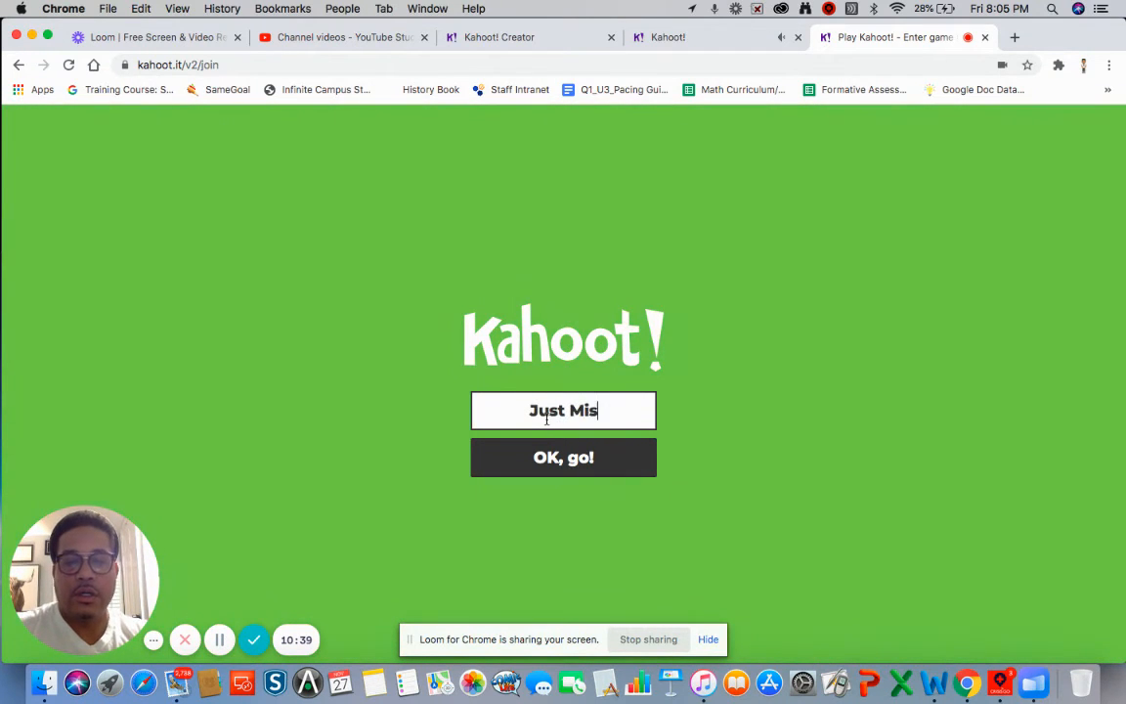
pyautogui.write('ter CHr')
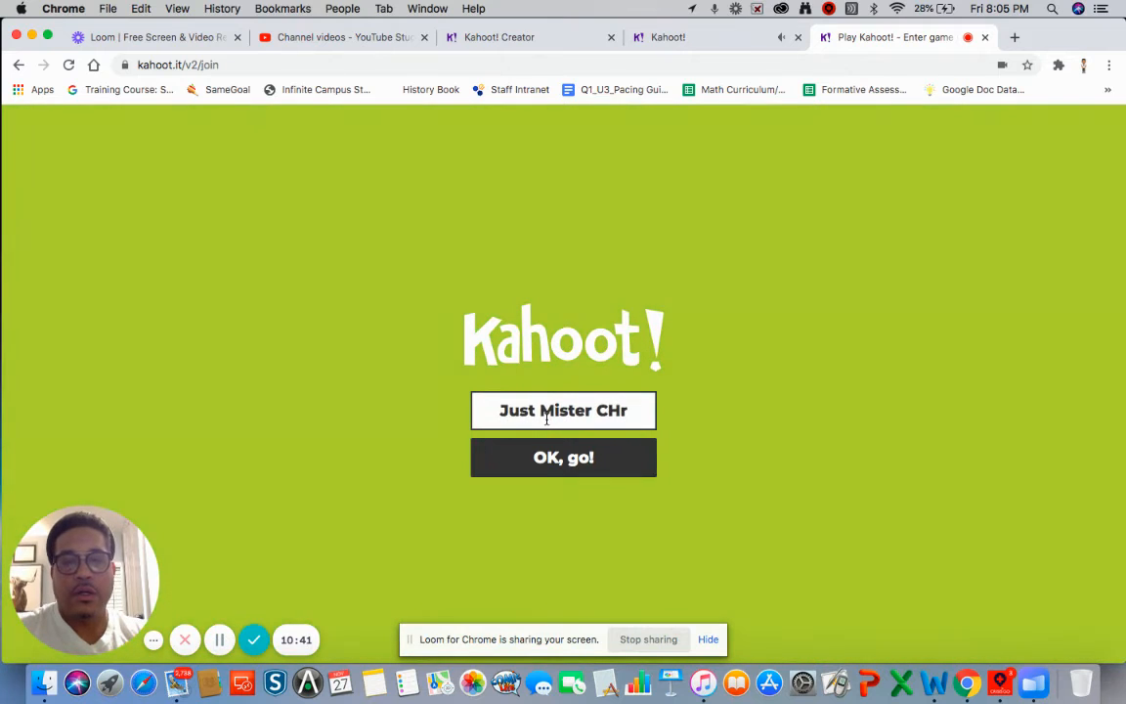
pyautogui.press('BackSpace')
pyautogui.press('BackSpace')
pyautogui.press('BackSpace')
pyautogui.write('C')
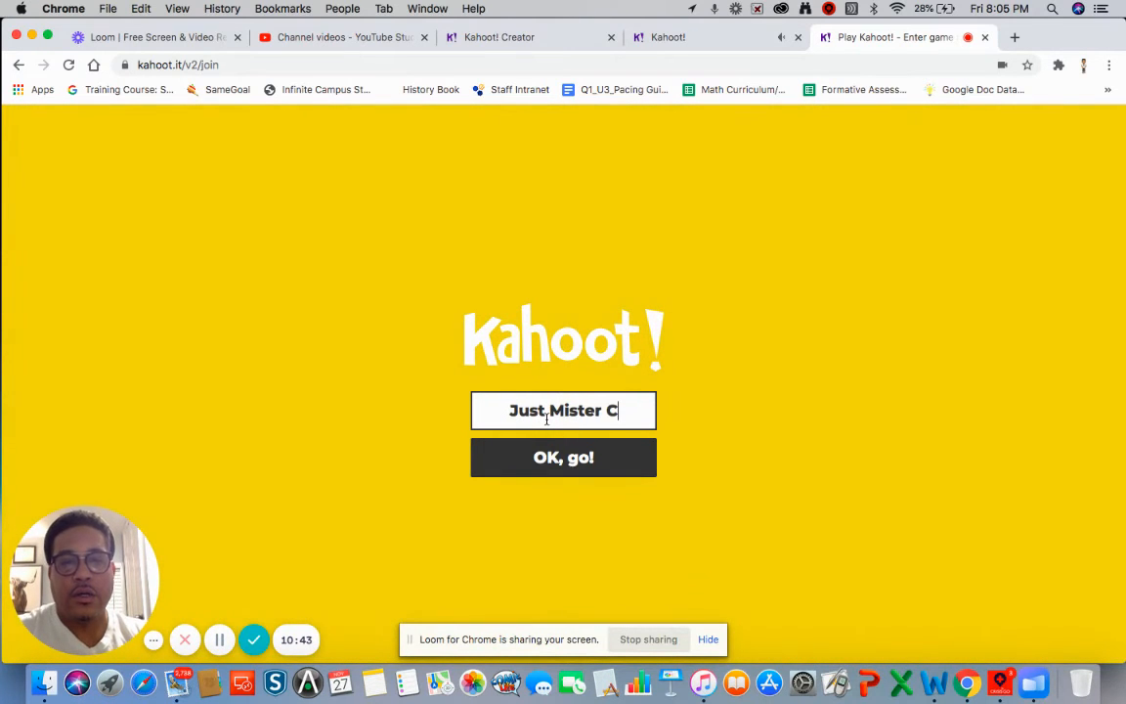
pyautogui.click(558, 467)
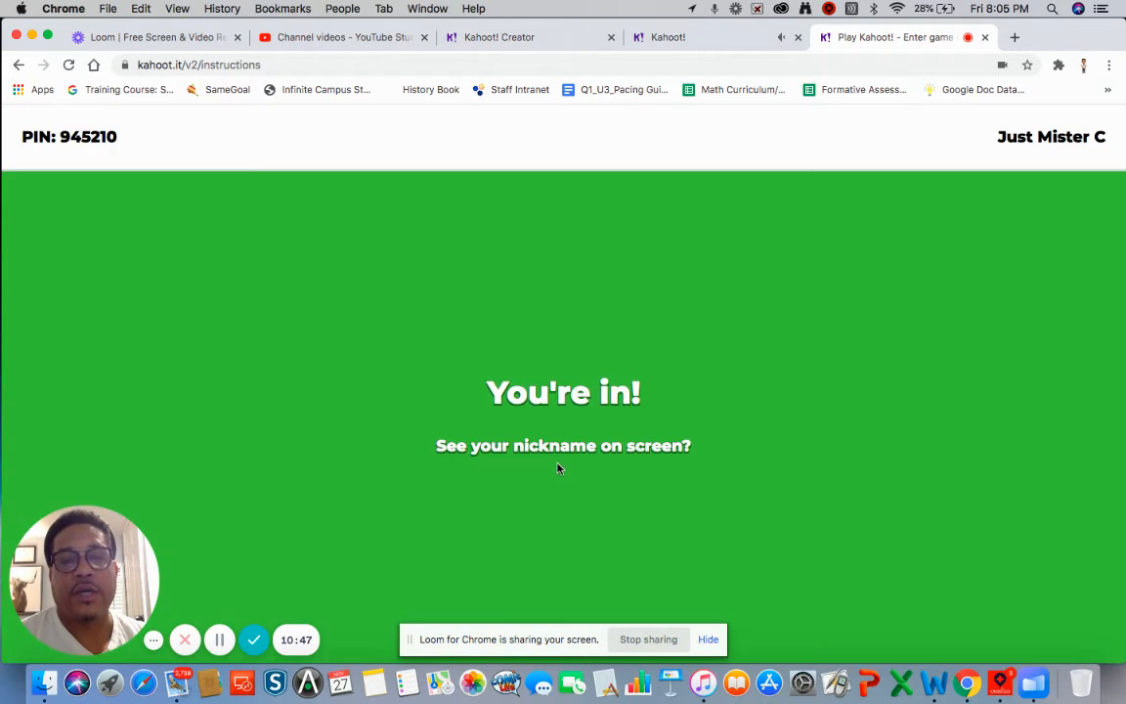
# - Confirm the player appears in the host lobby, then start the game
pyautogui.click(723, 38)
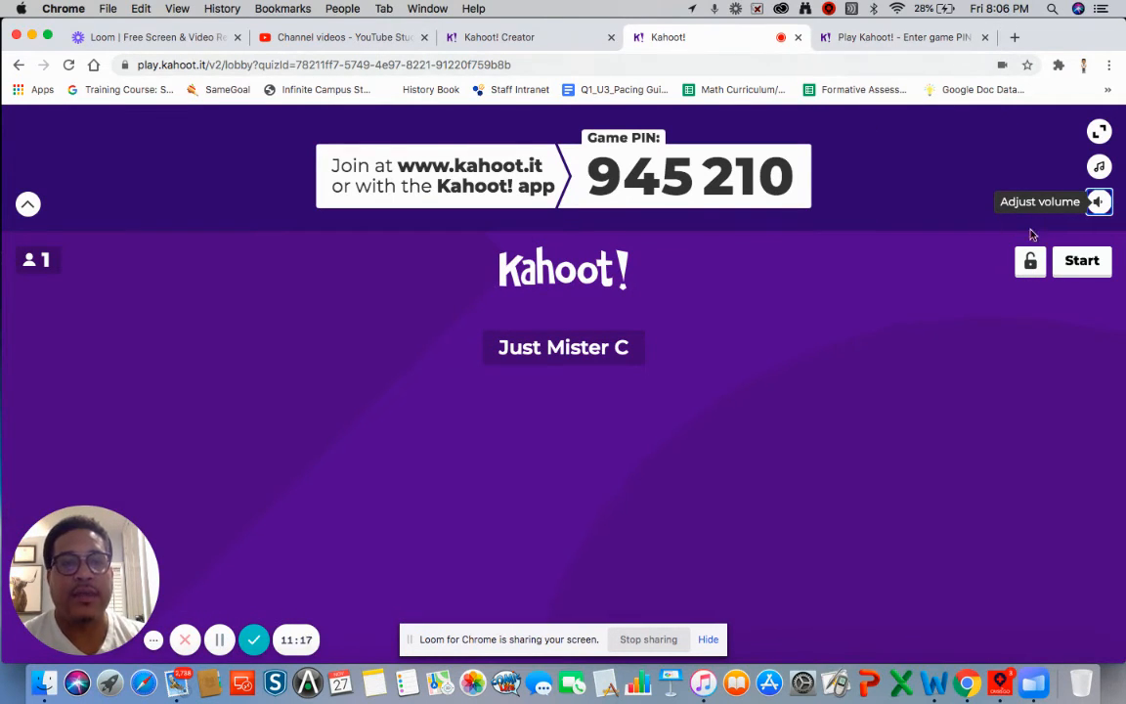
pyautogui.click(1079, 262)
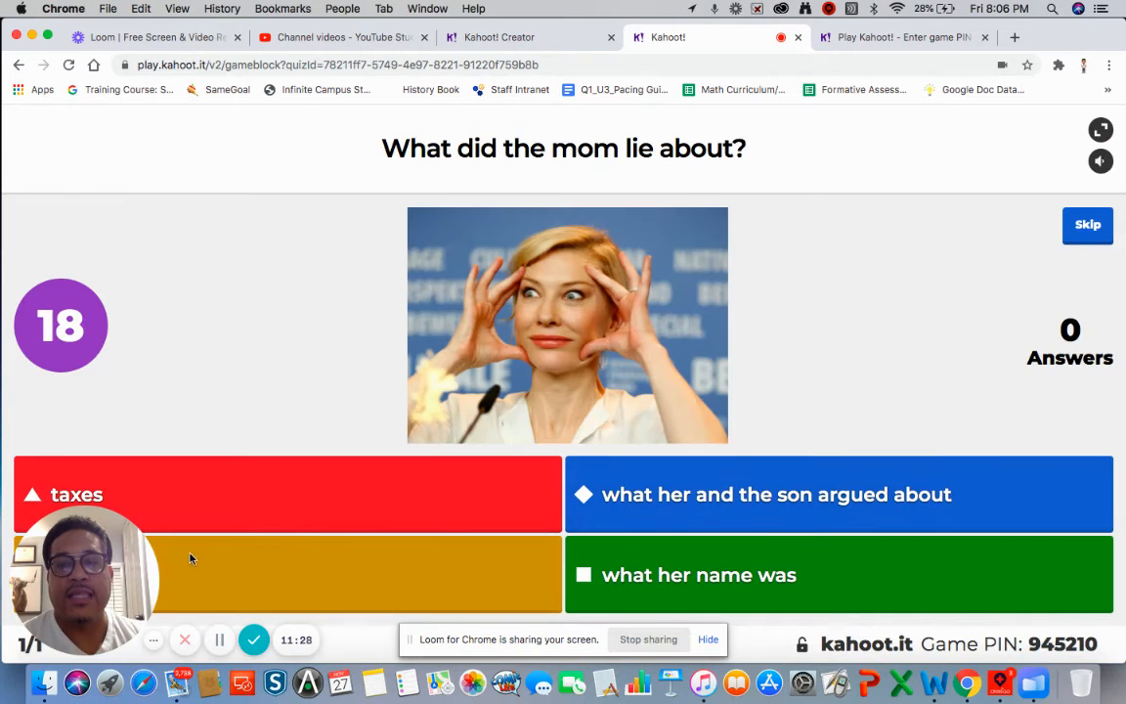
# - As the player, pick the blue answer 'what her and the son argued about', scoring +552 points
pyautogui.moveTo(89, 568)
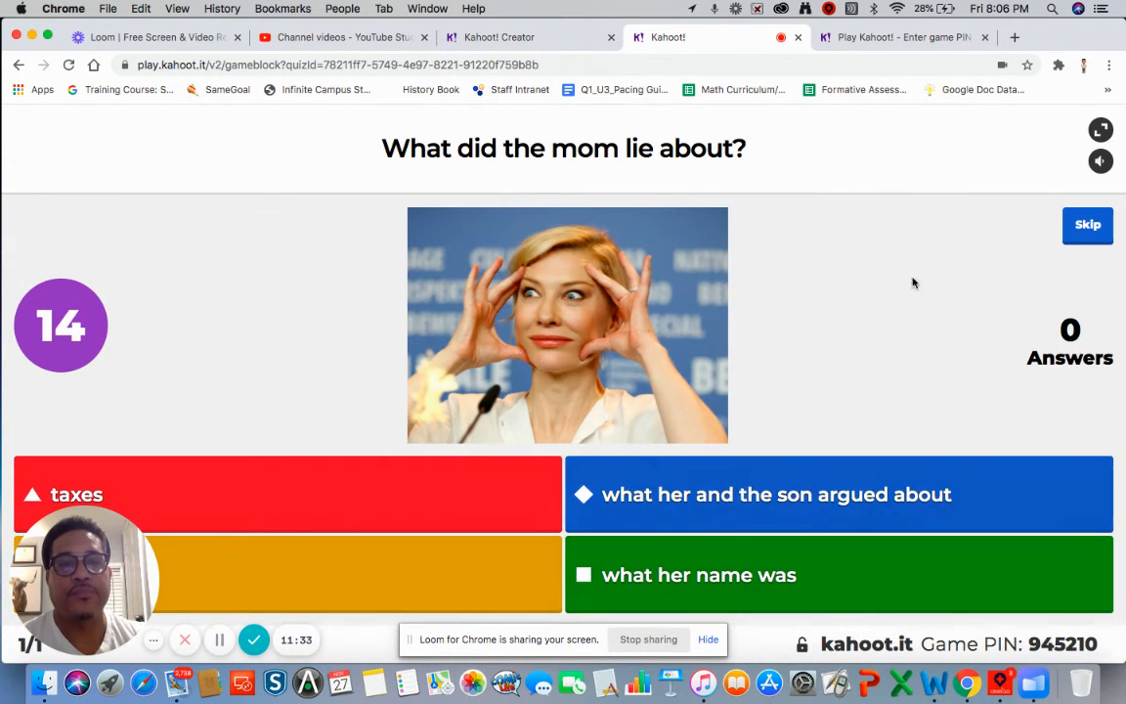
pyautogui.click(892, 37)
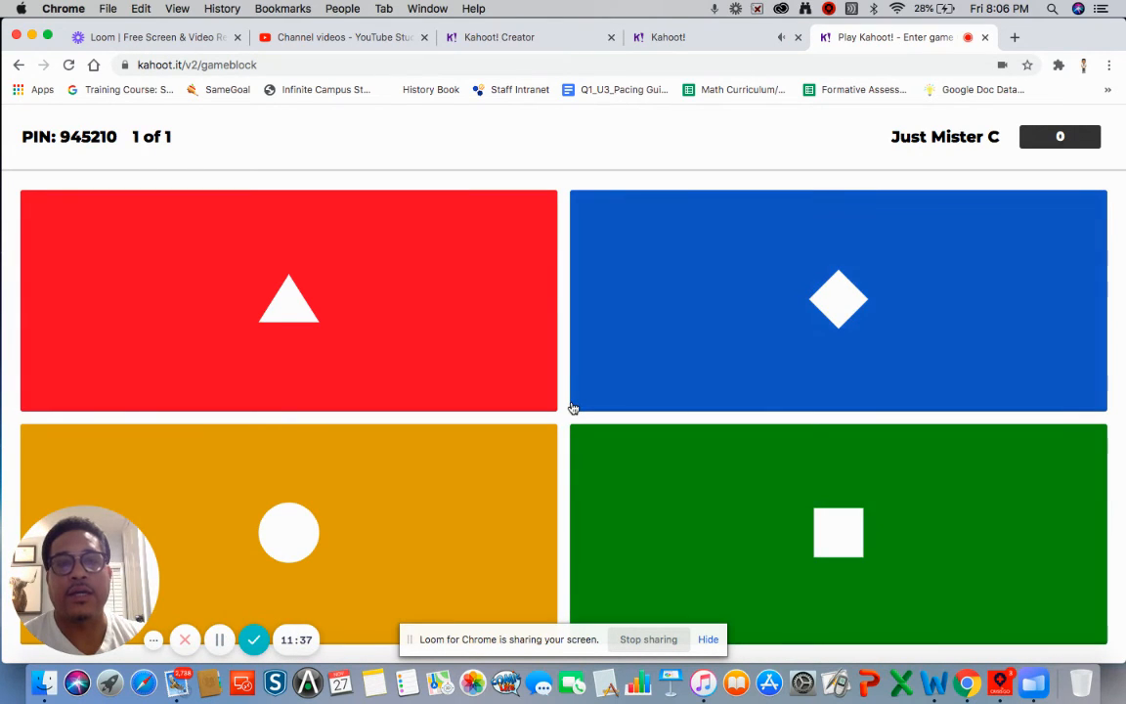
pyautogui.click(664, 41)
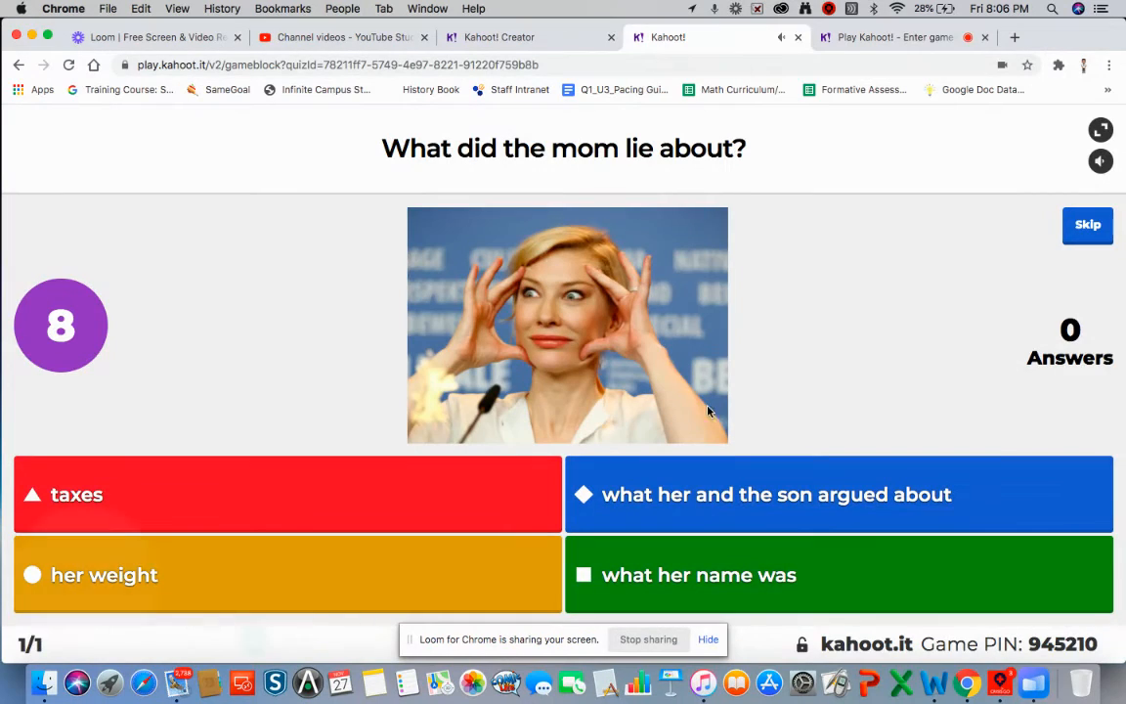
pyautogui.click(888, 40)
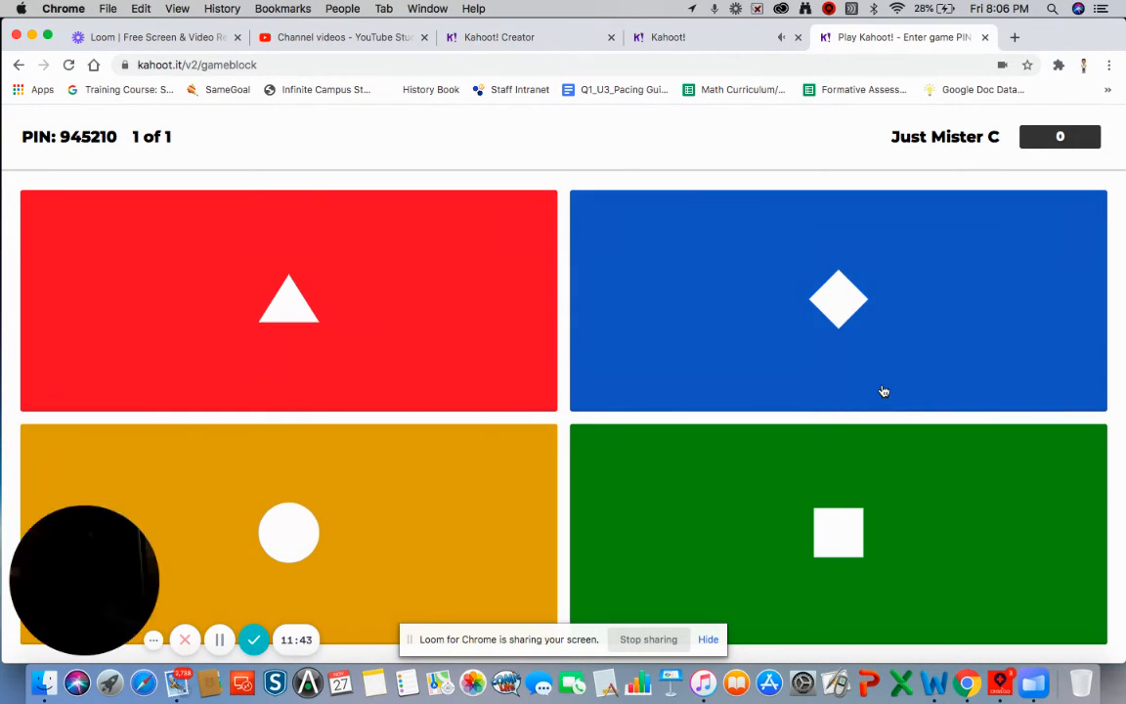
pyautogui.click(844, 303)
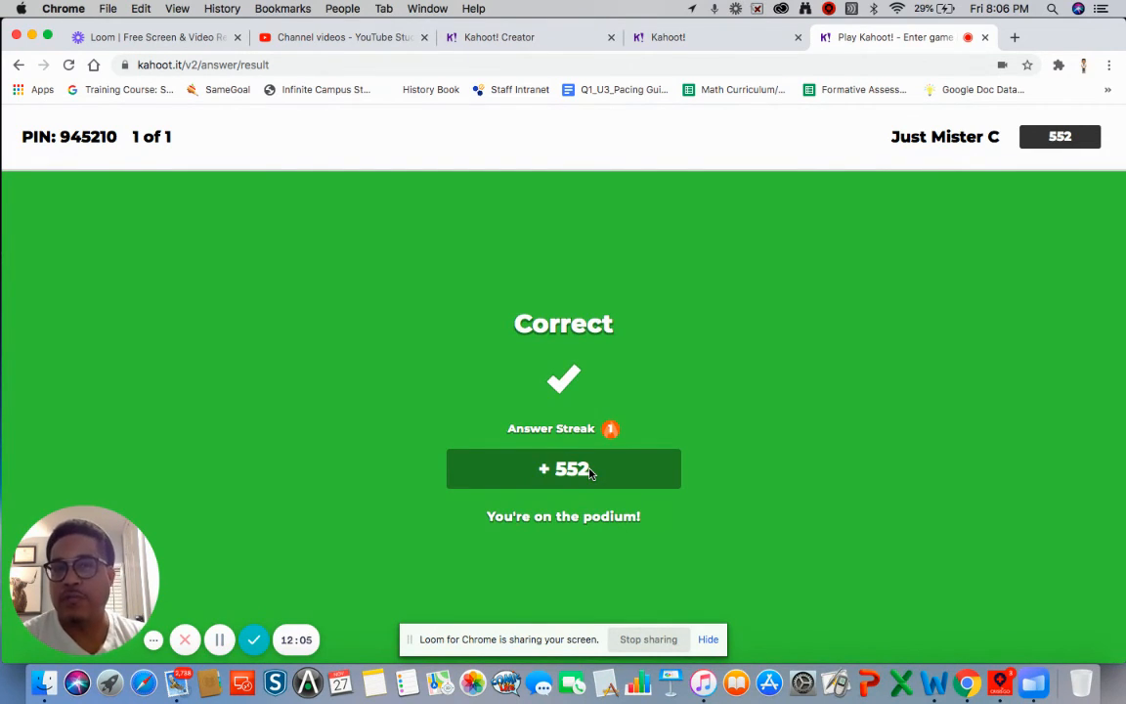
# - Show the host's results: one response on the correct answer 'what her and the son argued about'
pyautogui.click(716, 43)
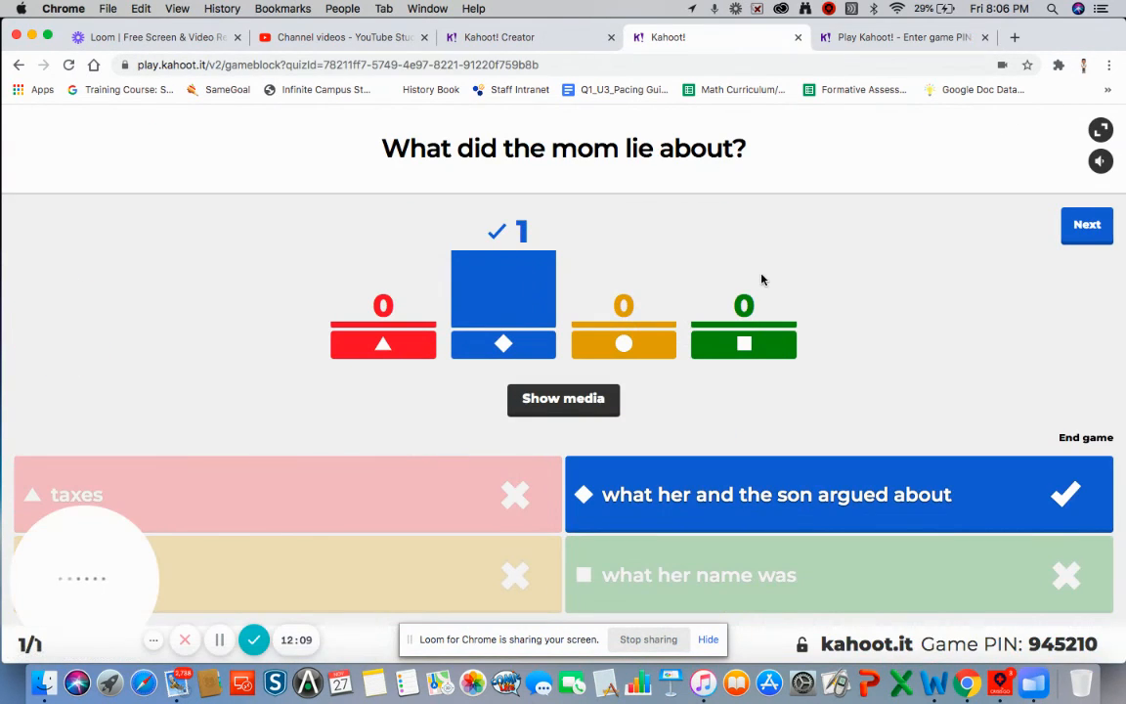